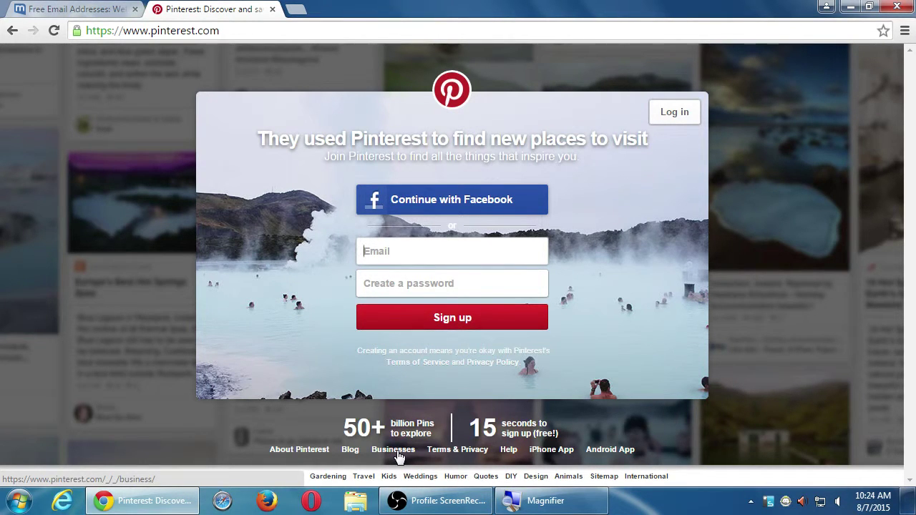
Open the Pinterest for Business page from the footer's Businesses link and scroll down it.
{"action": "left_click", "coordinate": [400, 454]}
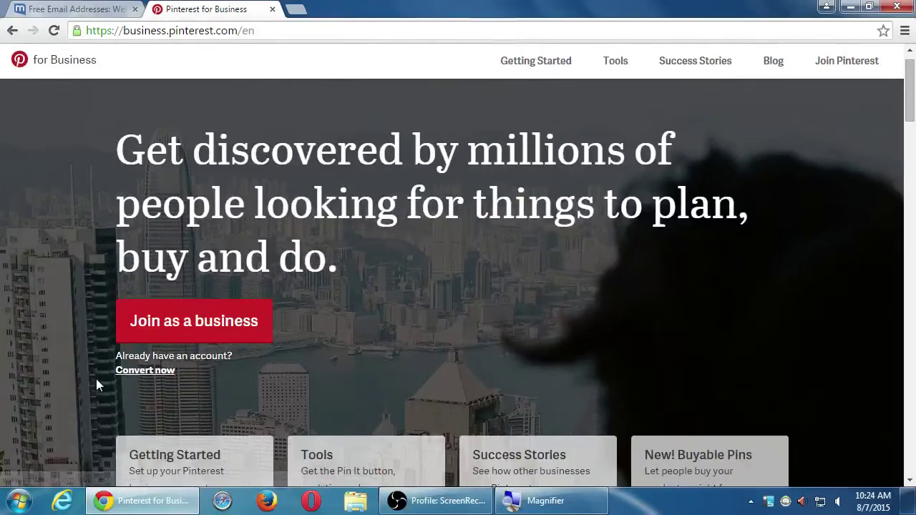
{"action": "scroll", "coordinate": [1, 382], "scroll_direction": "down", "scroll_amount": 2}
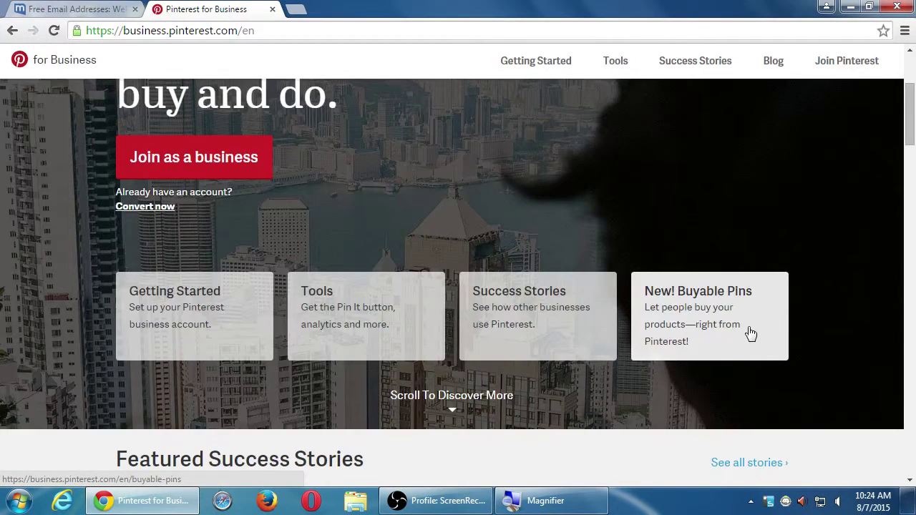
{"action": "scroll", "coordinate": [747, 332], "scroll_direction": "down", "scroll_amount": 2}
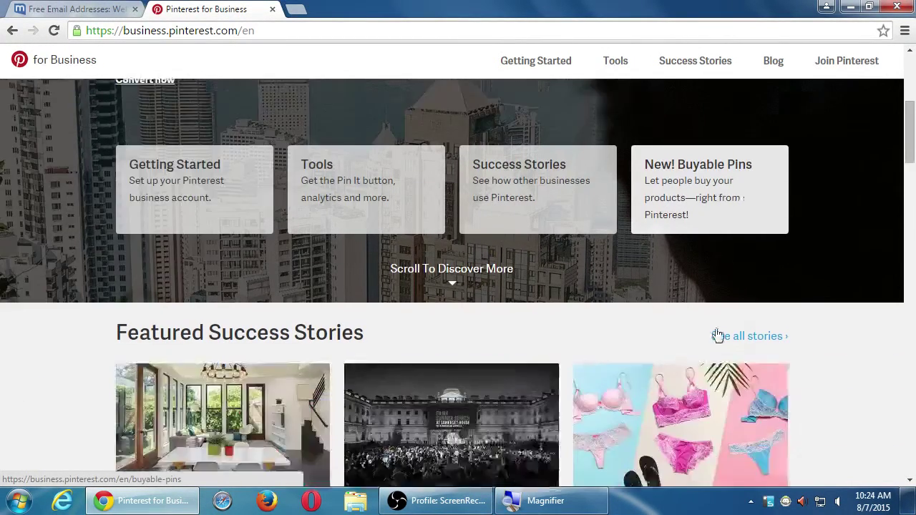
{"action": "scroll", "coordinate": [688, 308], "scroll_direction": "down", "scroll_amount": 1}
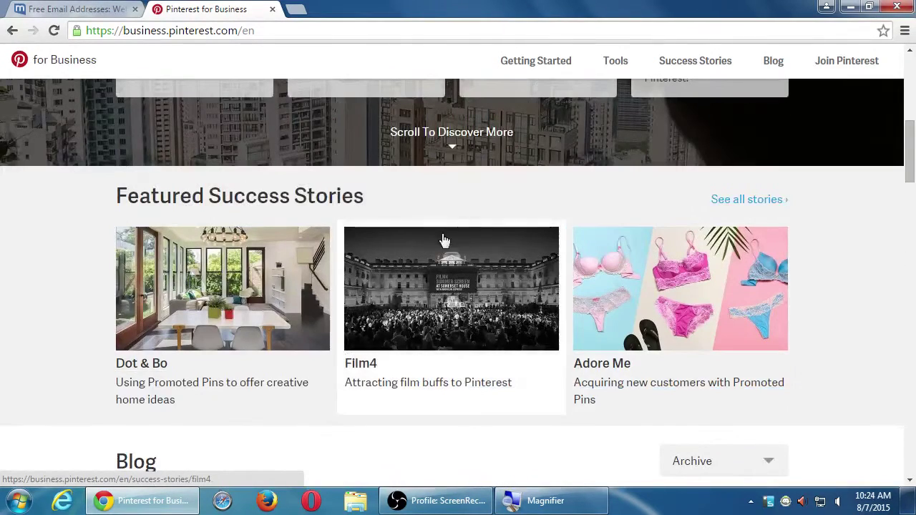
{"action": "scroll", "coordinate": [423, 290], "scroll_direction": "down", "scroll_amount": 2}
{"action": "scroll", "coordinate": [421, 290], "scroll_direction": "down", "scroll_amount": 2}
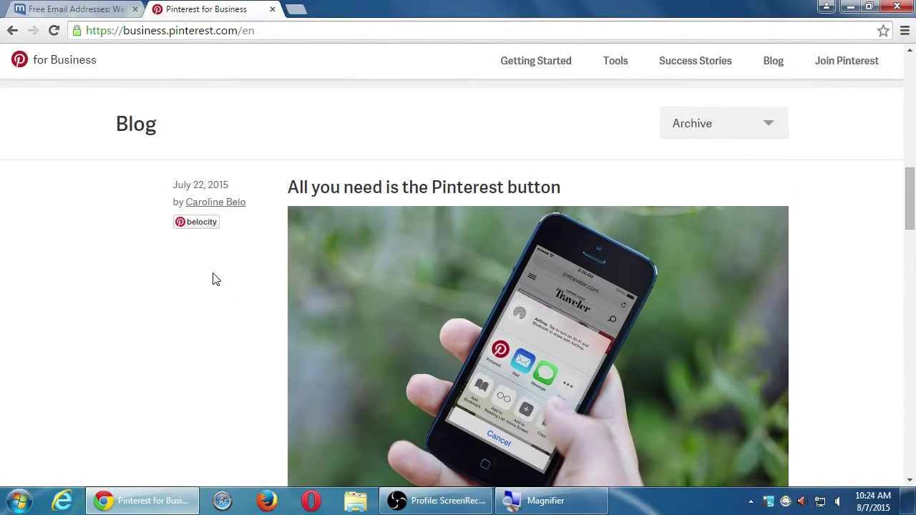
{"action": "scroll", "coordinate": [227, 280], "scroll_direction": "down", "scroll_amount": 3}
{"action": "scroll", "coordinate": [231, 274], "scroll_direction": "down", "scroll_amount": 6}
{"action": "scroll", "coordinate": [235, 273], "scroll_direction": "up", "scroll_amount": 10}
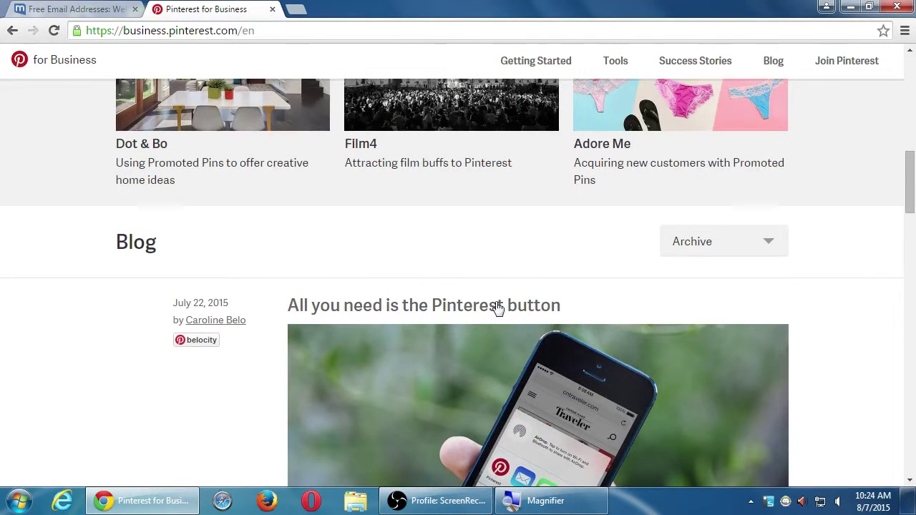
Keep browsing the stories and blog posts, then start creating a new business account.
{"action": "scroll", "coordinate": [625, 281], "scroll_direction": "down", "scroll_amount": 1}
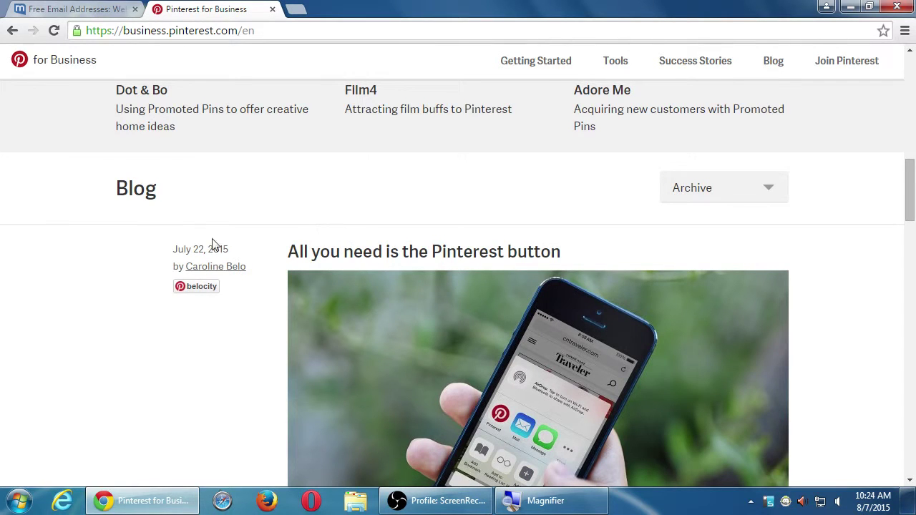
{"action": "scroll", "coordinate": [129, 258], "scroll_direction": "down", "scroll_amount": 10}
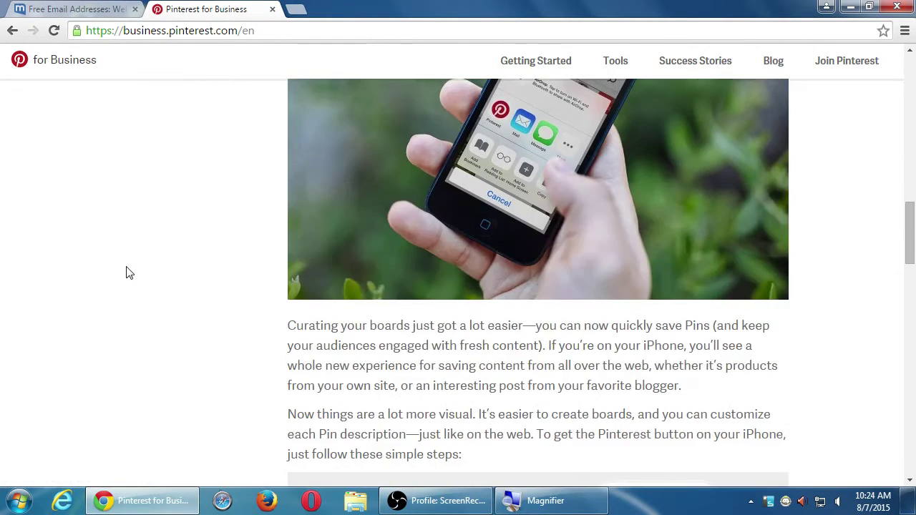
{"action": "scroll", "coordinate": [133, 270], "scroll_direction": "down", "scroll_amount": 4}
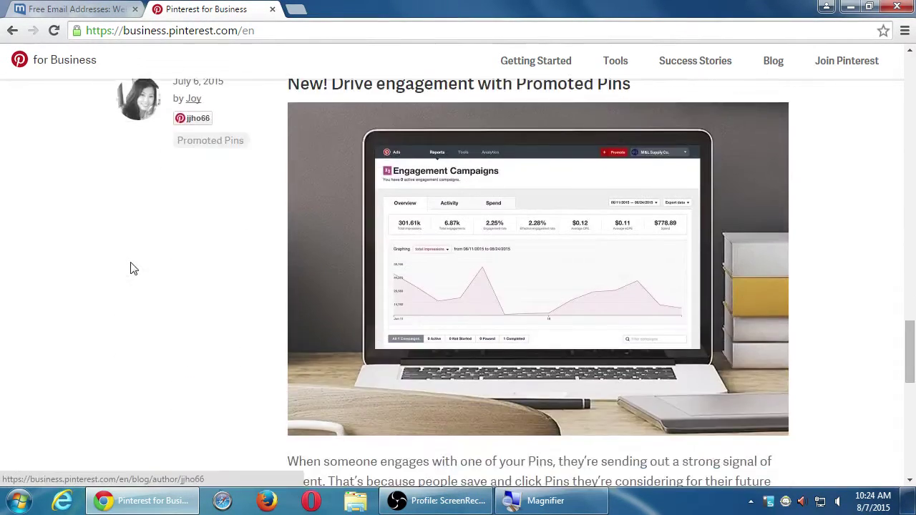
{"action": "scroll", "coordinate": [131, 268], "scroll_direction": "up", "scroll_amount": 2}
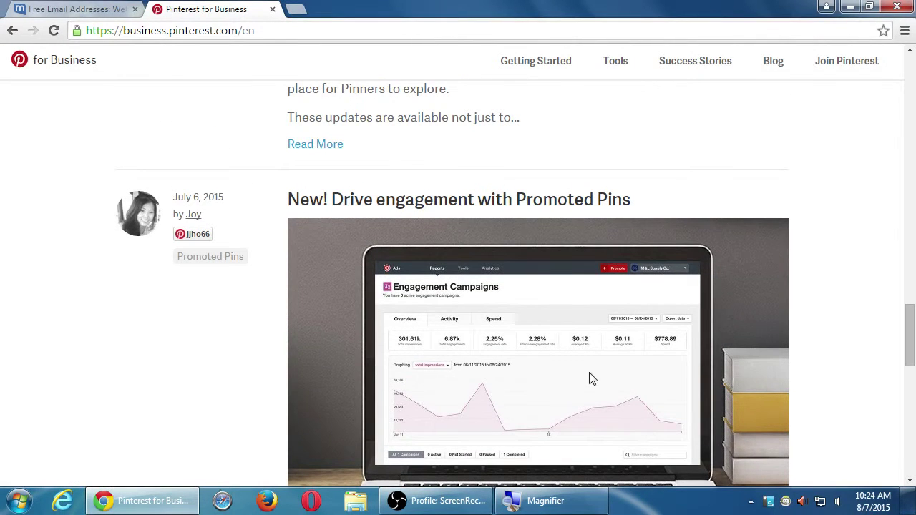
{"action": "scroll", "coordinate": [835, 353], "scroll_direction": "down", "scroll_amount": 1}
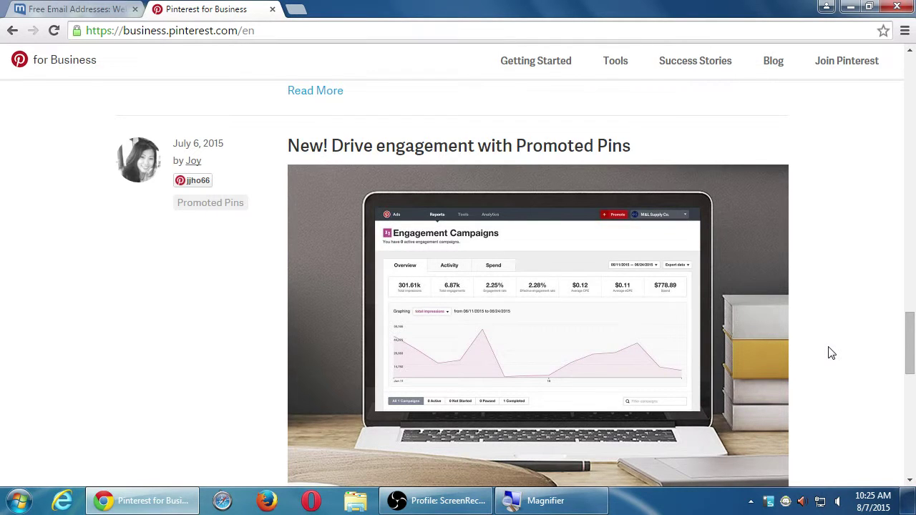
{"action": "scroll", "coordinate": [827, 352], "scroll_direction": "down", "scroll_amount": 7}
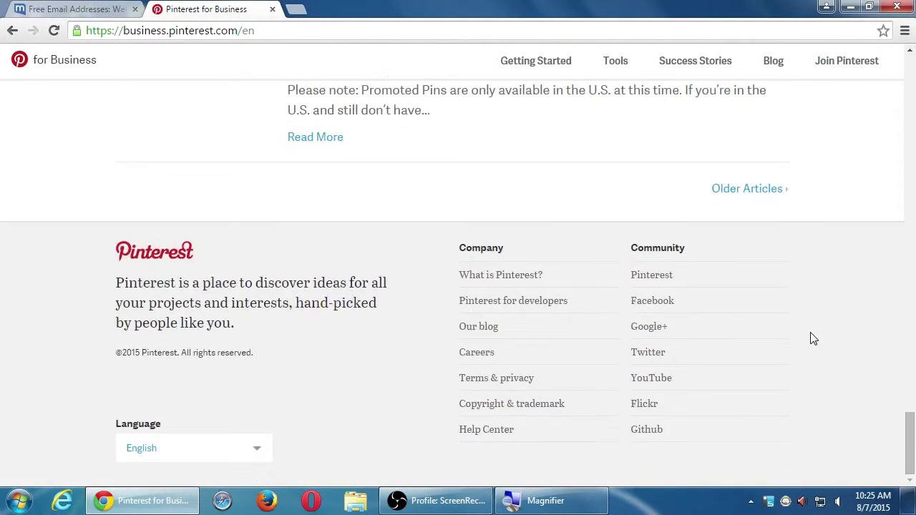
{"action": "scroll", "coordinate": [811, 339], "scroll_direction": "up", "scroll_amount": 8}
{"action": "scroll", "coordinate": [810, 340], "scroll_direction": "up", "scroll_amount": 20}
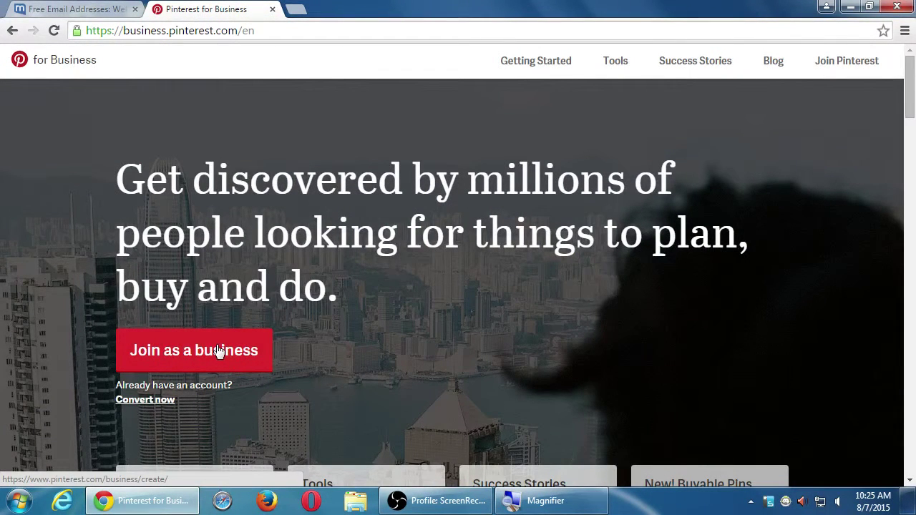
{"action": "left_click", "coordinate": [218, 351]}
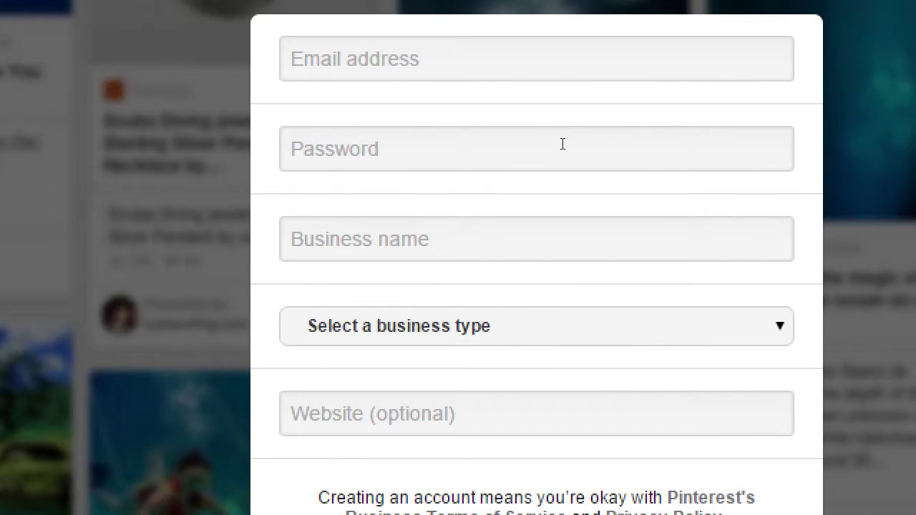
Try two sample email addresses in the Email address field, then clear it.
{"action": "key", "text": "Tab"}
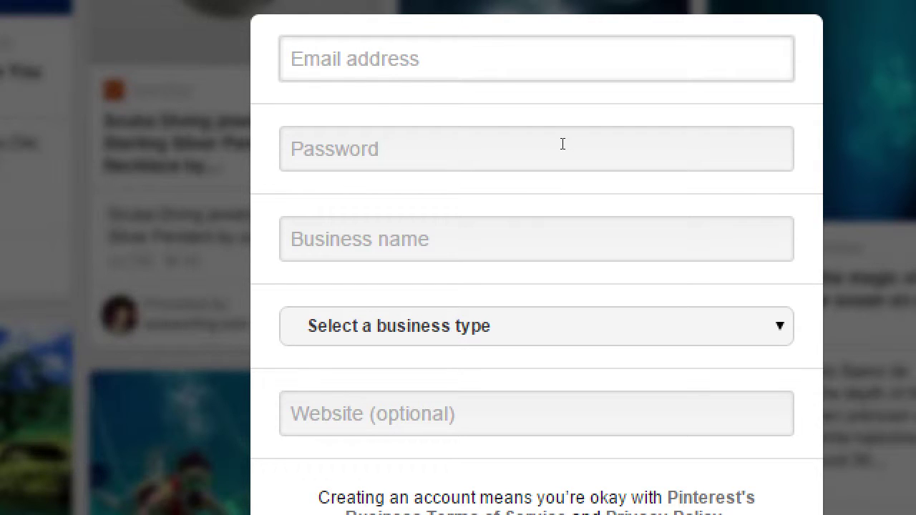
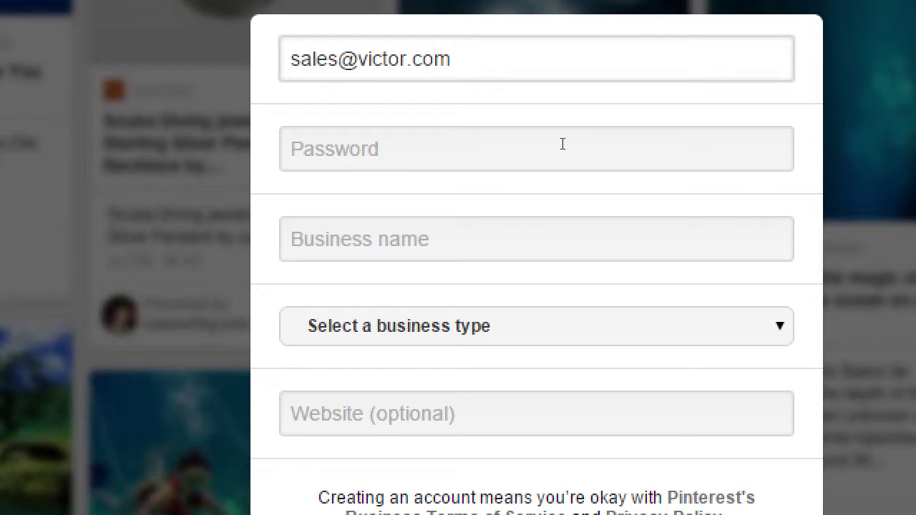
{"action": "key", "text": "ctrl+a"}
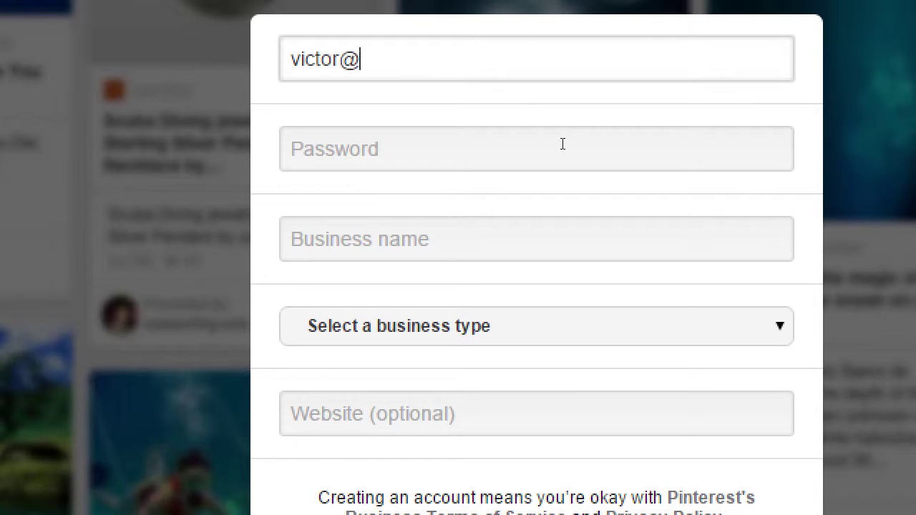
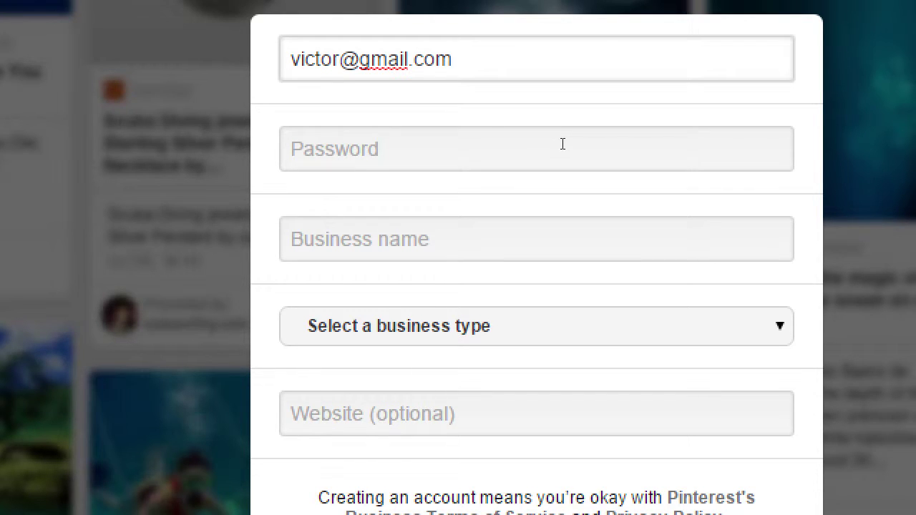
{"action": "key", "text": "ctrl+a"}
{"action": "key", "text": "BackSpace"}
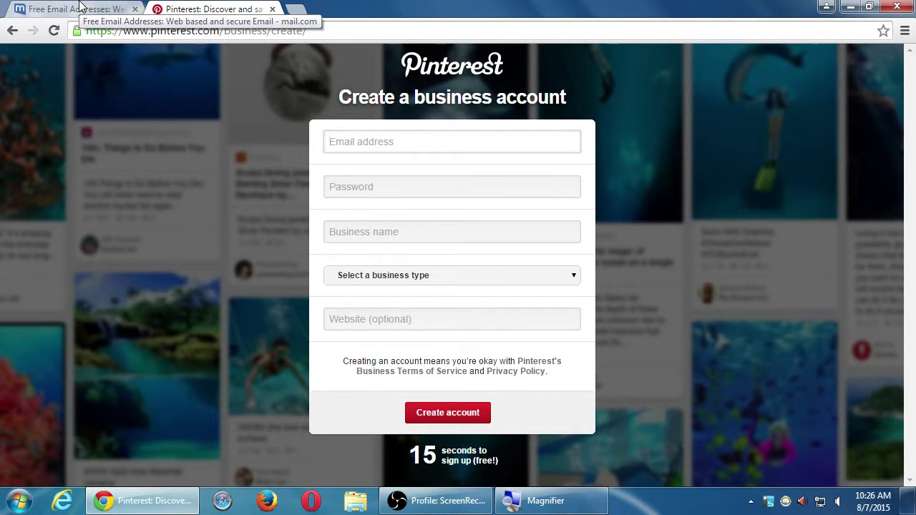
Copy the mail.com account's address and paste it into Pinterest's Email address field.
{"action": "left_click", "coordinate": [81, 7]}
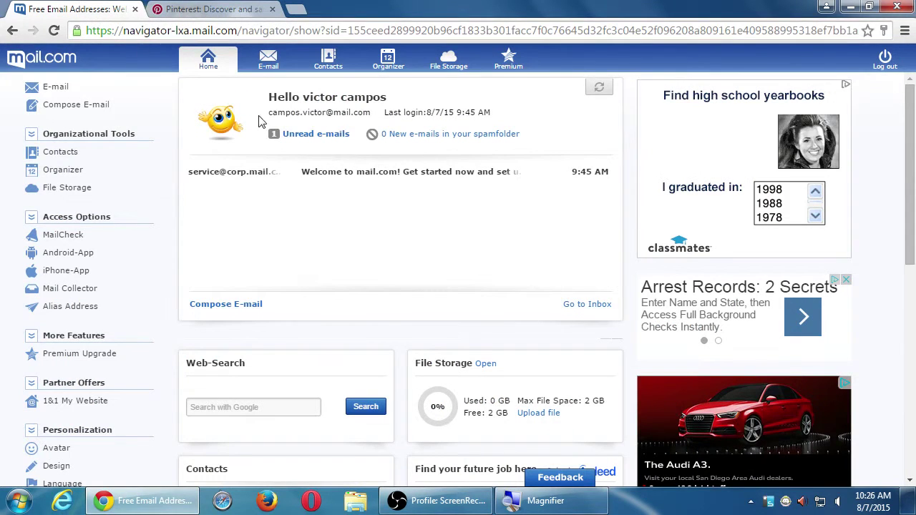
{"action": "left_click_drag", "start_coordinate": [371, 112], "coordinate": [272, 108]}
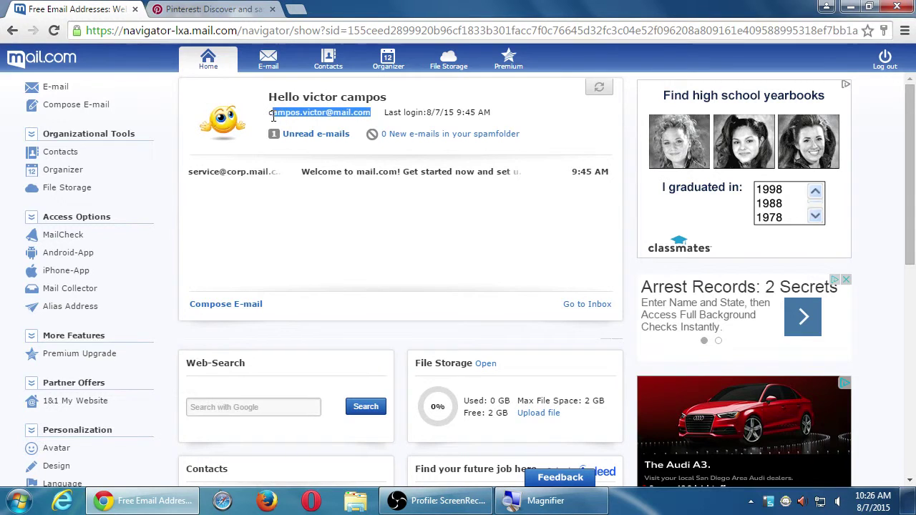
{"action": "key", "text": "ctrl+c"}
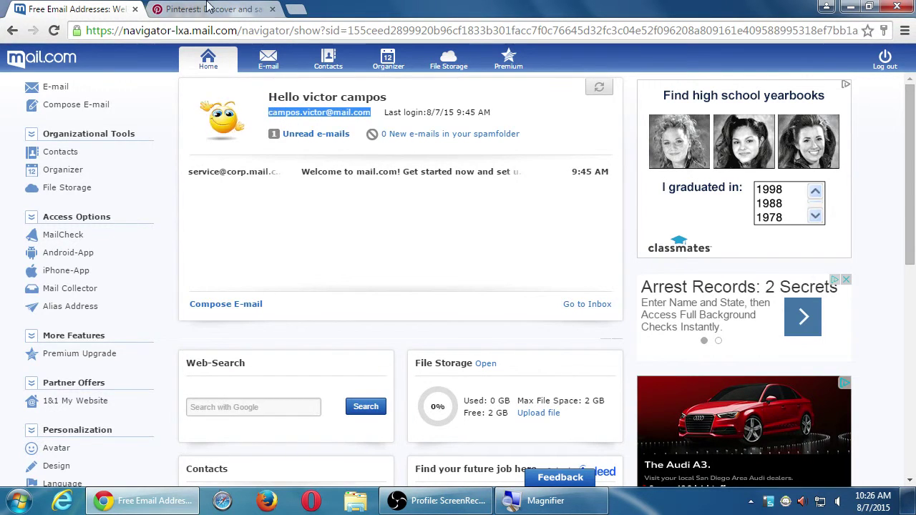
{"action": "key", "text": "ctrl+Tab"}
{"action": "left_click", "coordinate": [335, 133]}
{"action": "key", "text": "ctrl+v"}
{"action": "key", "text": "Tab"}
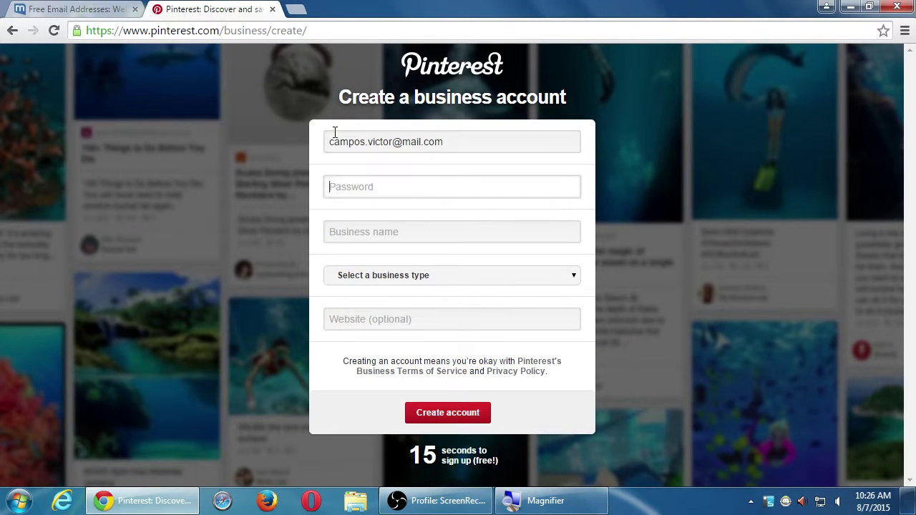
Enter the account password and the business name Victor's Bakery, fixing typos along the way.
{"action": "type", "text": "••••••••••••"}
{"action": "key", "text": "ctrl+a"}
{"action": "type", "text": "••••••••••••••"}
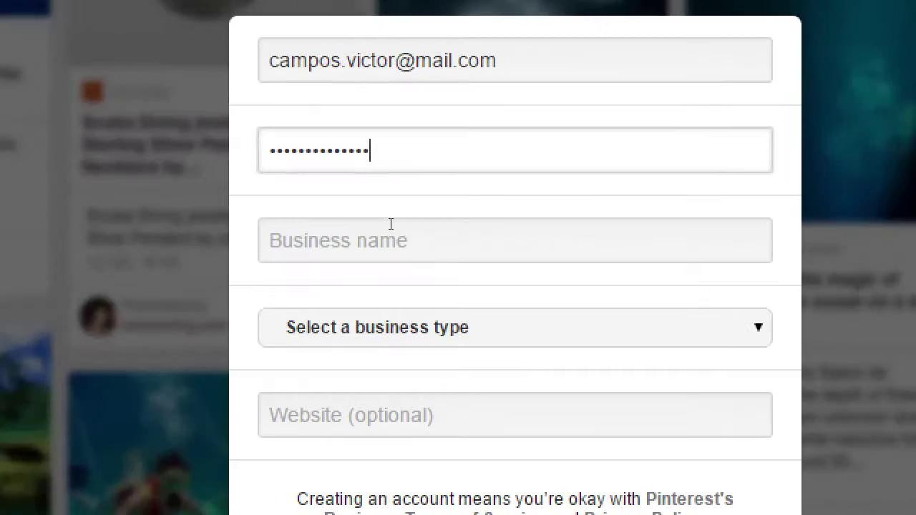
{"action": "left_click", "coordinate": [391, 224]}
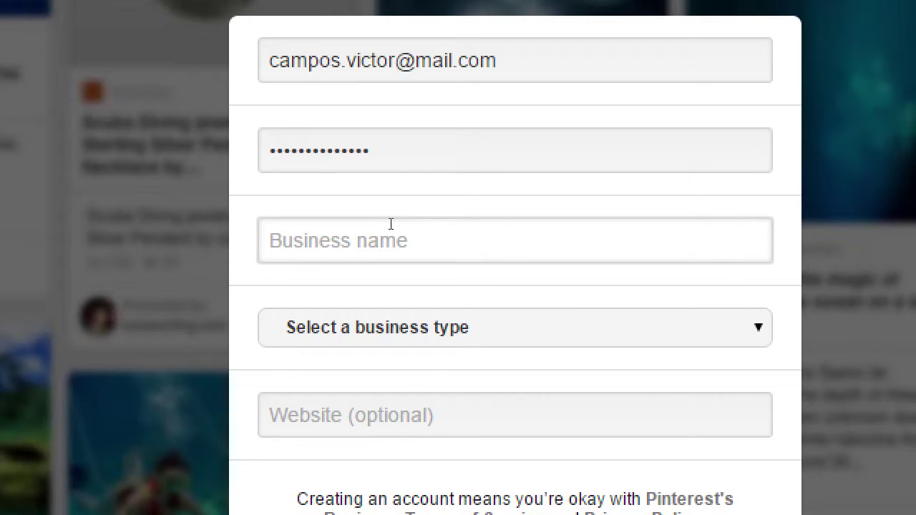
{"action": "type", "text": "Victor's BA"}
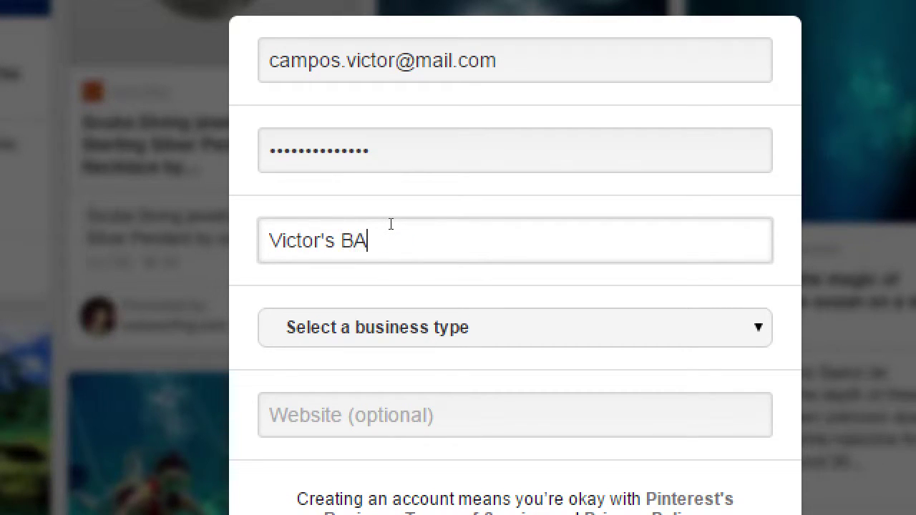
{"action": "type", "text": "ker"}
{"action": "key", "text": "BackSpace"}
{"action": "key", "text": "BackSpace"}
{"action": "key", "text": "BackSpace"}
{"action": "key", "text": "BackSpace"}
{"action": "type", "text": "akery"}
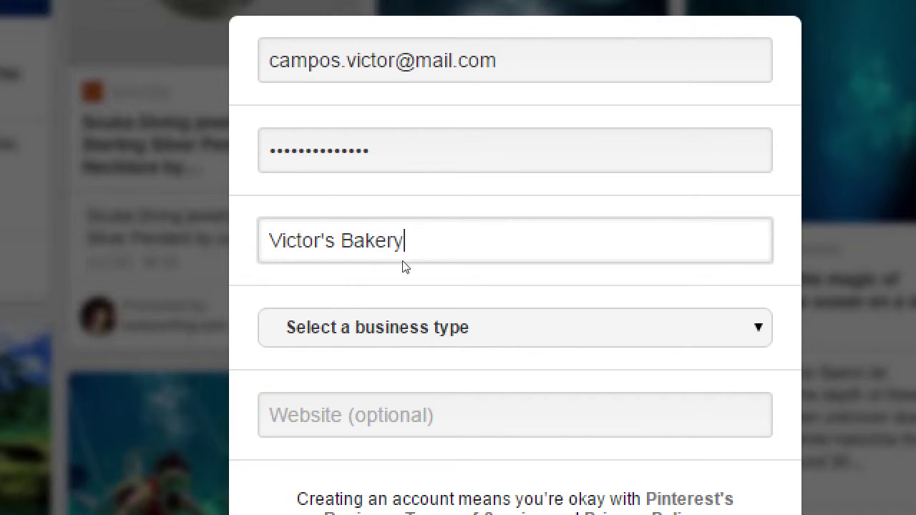
{"action": "left_click_drag", "start_coordinate": [405, 240], "coordinate": [263, 240]}
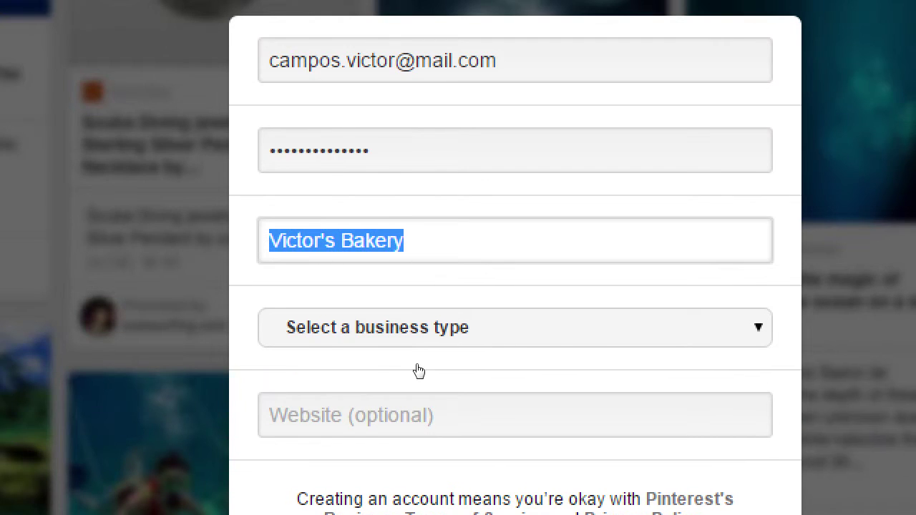
Browse the business type dropdown options and pick a type.
{"action": "key", "text": "Tab"}
{"action": "key", "text": "alt+Down"}
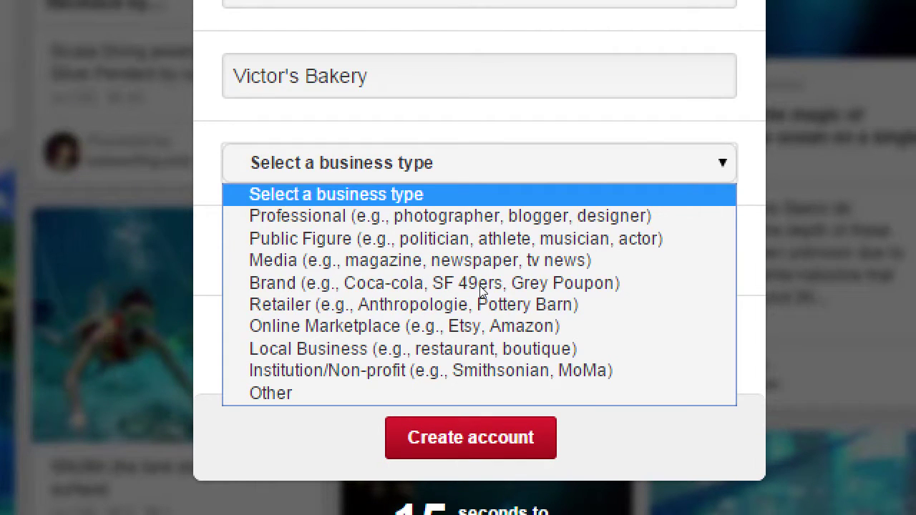
{"action": "key", "text": "Down"}
{"action": "key", "text": "Down"}
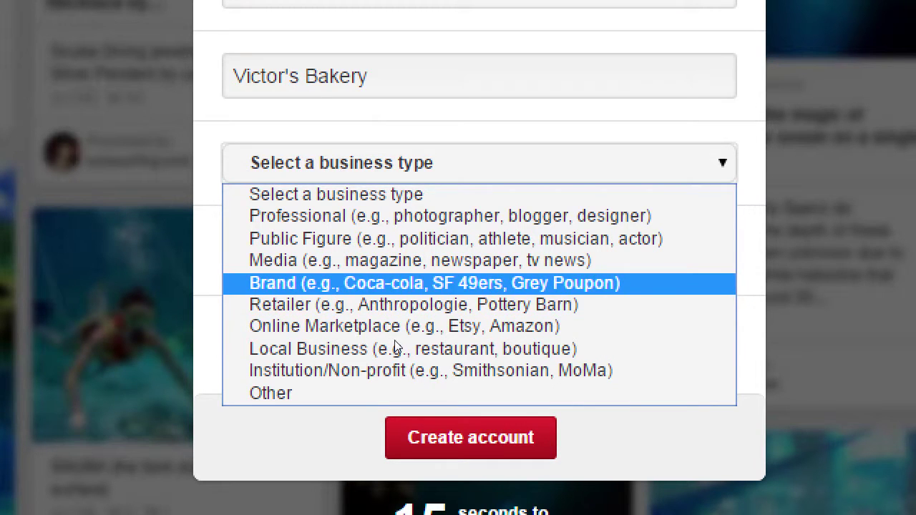
{"action": "key", "text": "Down"}
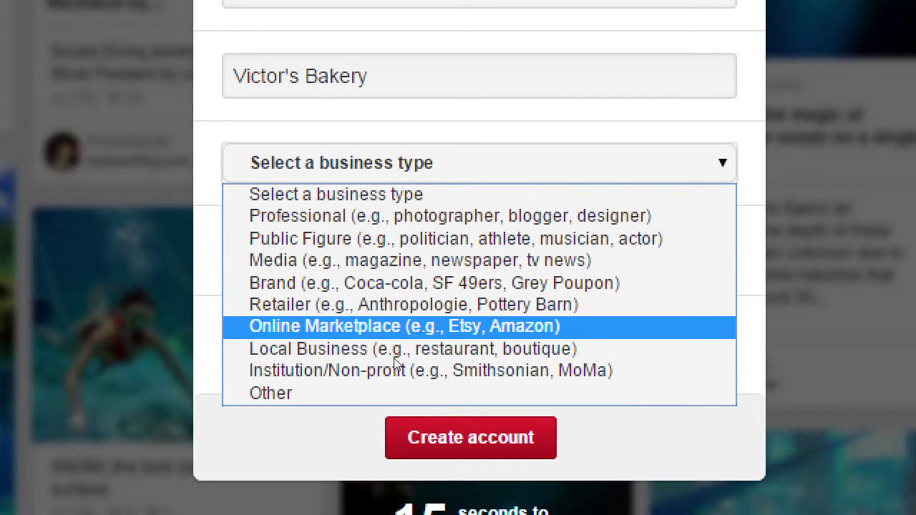
{"action": "key", "text": "Home"}
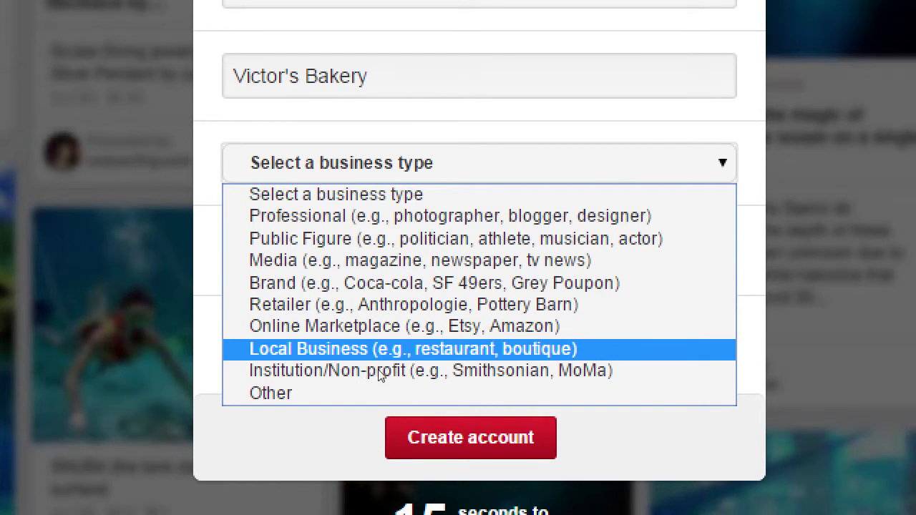
{"action": "key", "text": "Up"}
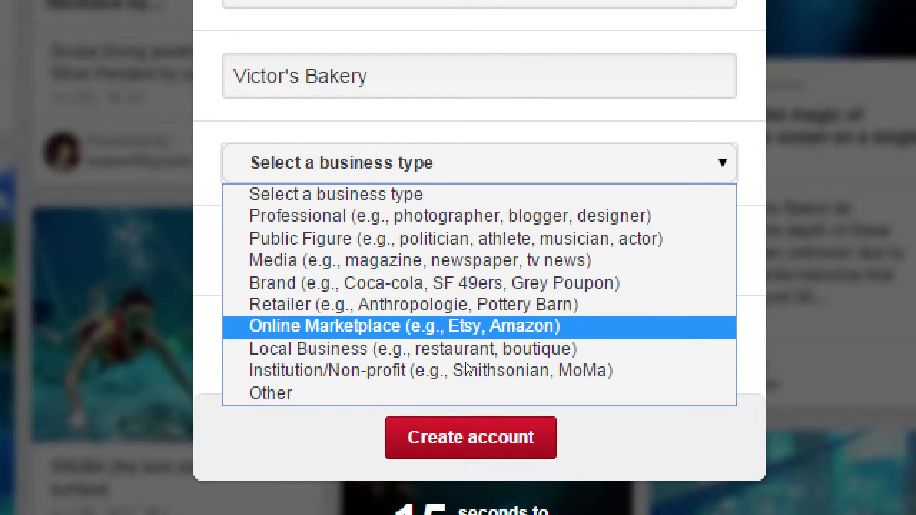
{"action": "key", "text": "Down"}
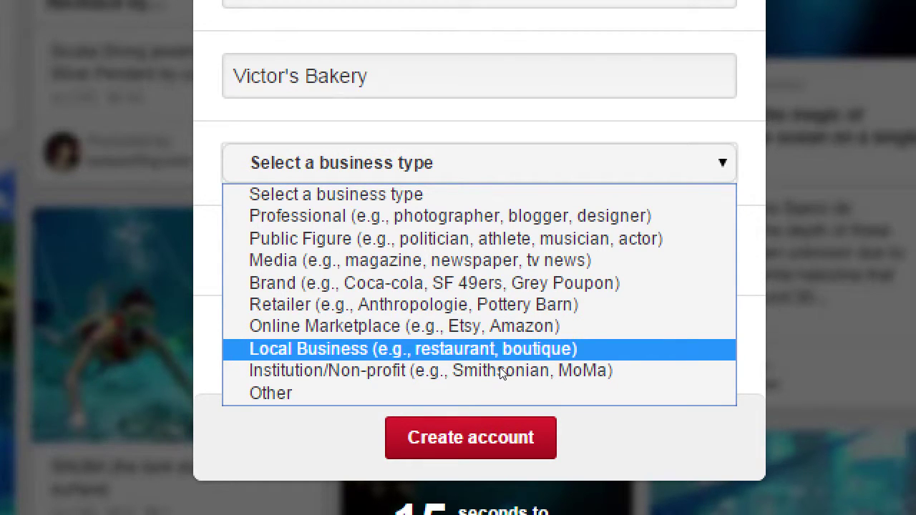
{"action": "left_click", "coordinate": [420, 393]}
Switch the type to Local Business (e.g., restaurant, boutique) and begin typing the website address.
{"action": "key", "text": "alt+Down"}
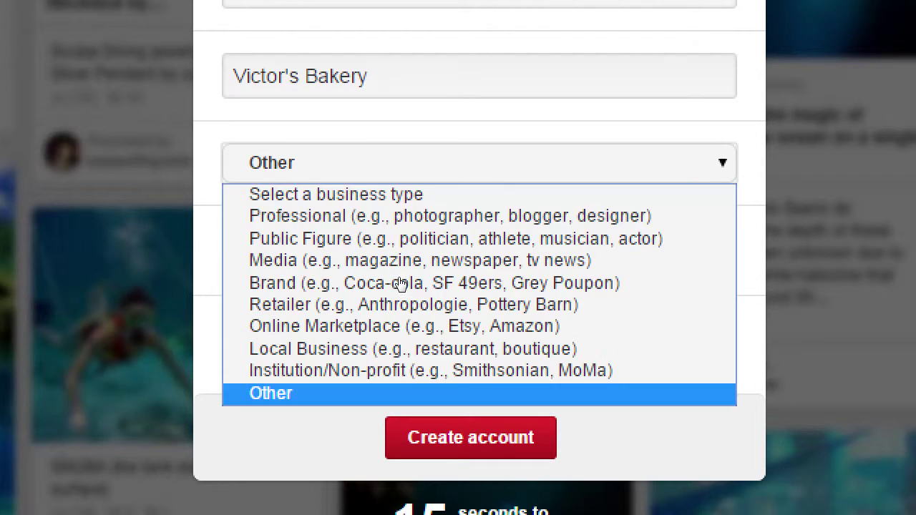
{"action": "key", "text": "Up"}
{"action": "key", "text": "Return"}
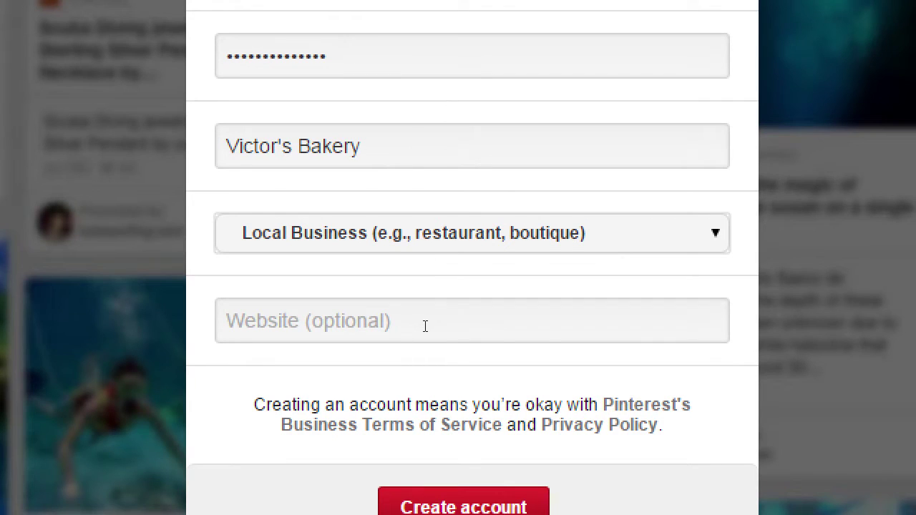
{"action": "left_click", "coordinate": [416, 319]}
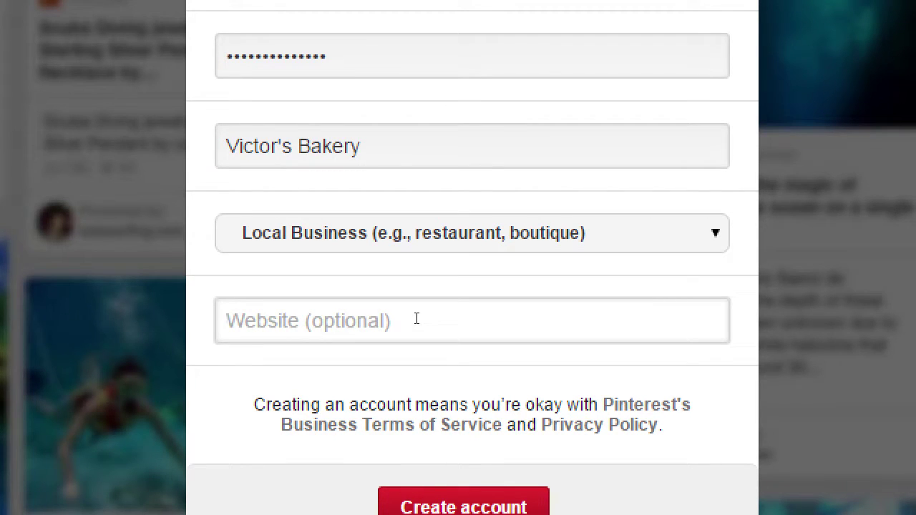
{"action": "type", "text": "http:/"}
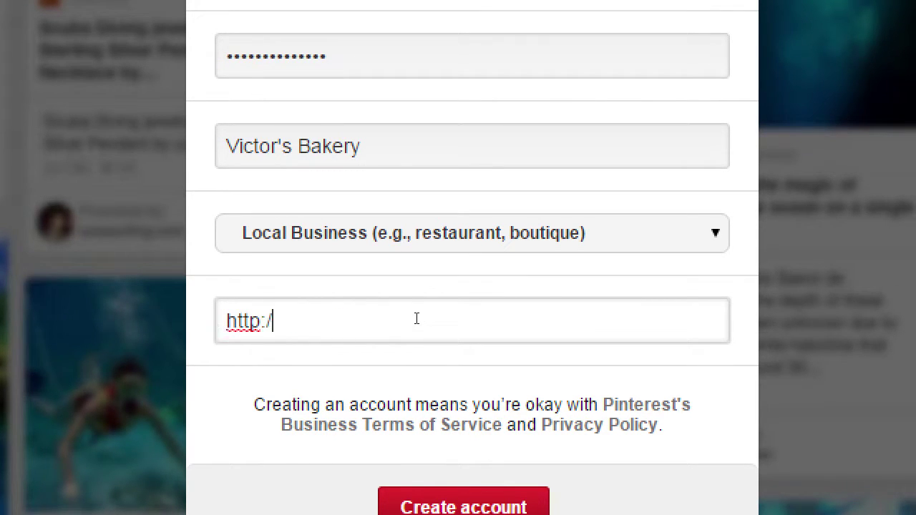
{"action": "type", "text": "/victorsbakre"}
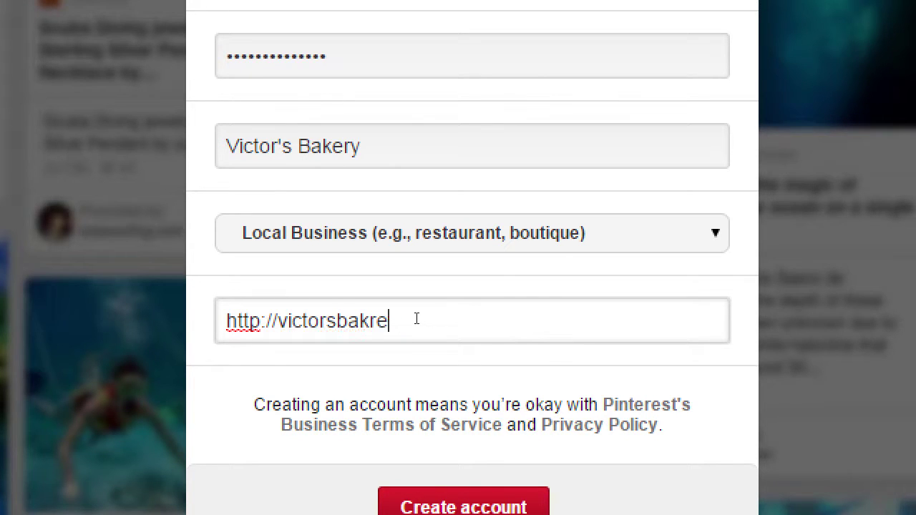
{"action": "key", "text": "BackSpace"}
{"action": "key", "text": "BackSpace"}
{"action": "type", "text": "ery.com"}
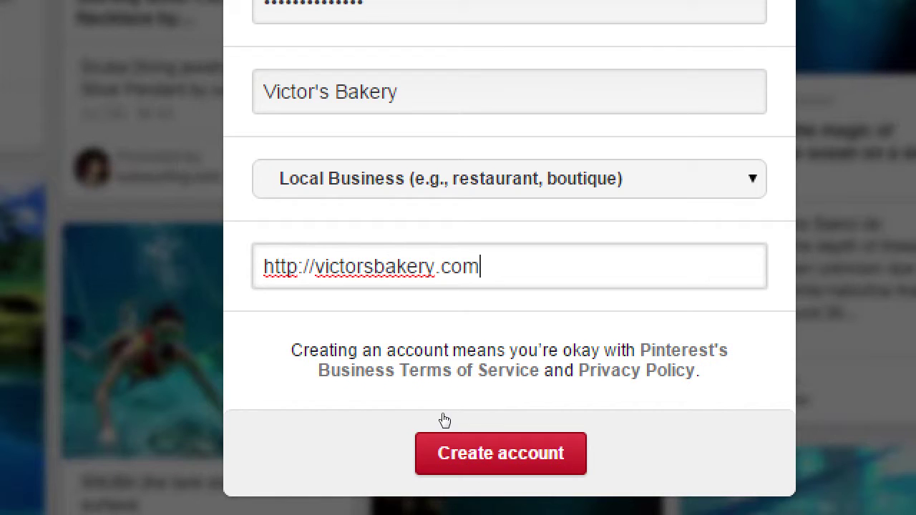
{"action": "key", "text": "Return"}
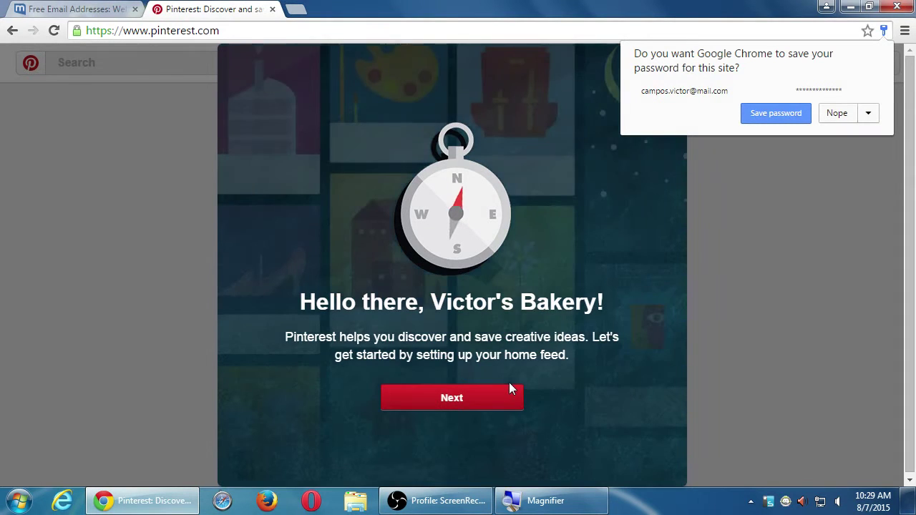
Choose Nope on Chrome's save-password prompt, then continue past the welcome dialog.
{"action": "left_click", "coordinate": [838, 113]}
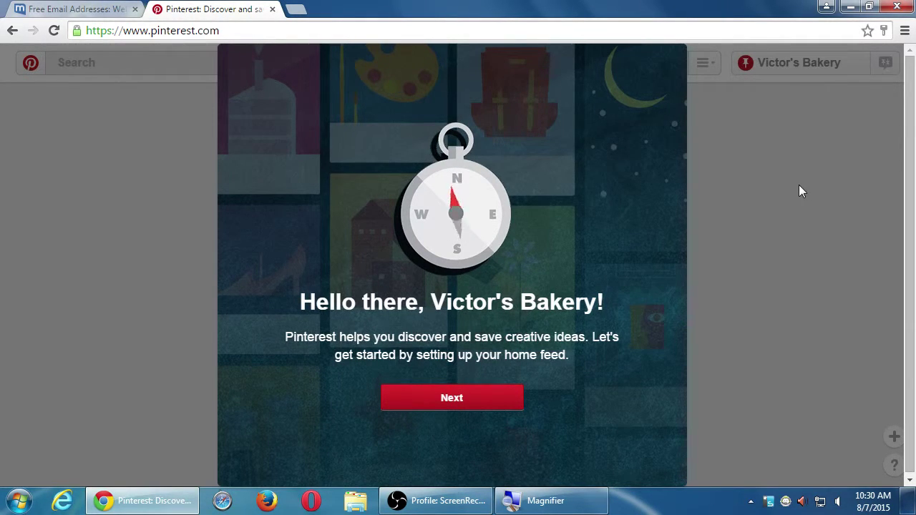
{"action": "left_click", "coordinate": [469, 403]}
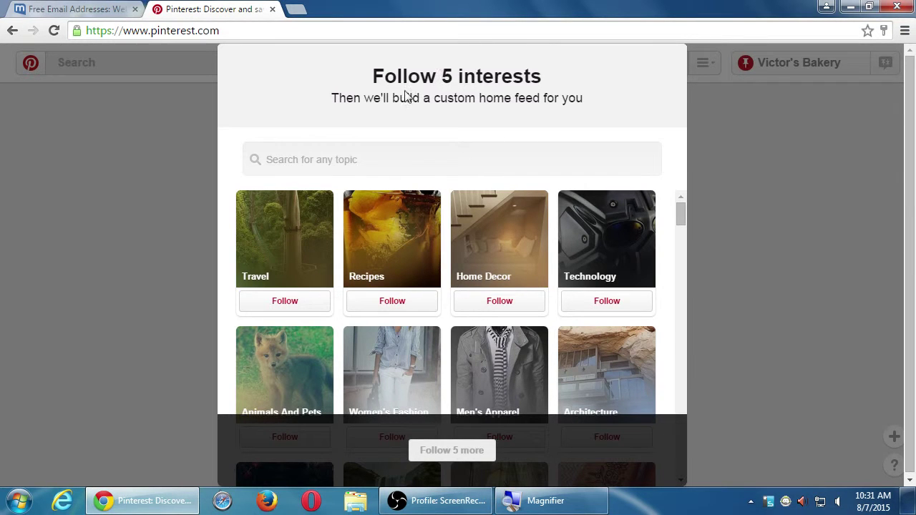
Follow Recipes in the interests grid, then scroll further down the topics.
{"action": "left_click_drag", "start_coordinate": [682, 210], "coordinate": [673, 182]}
{"action": "left_click", "coordinate": [393, 304]}
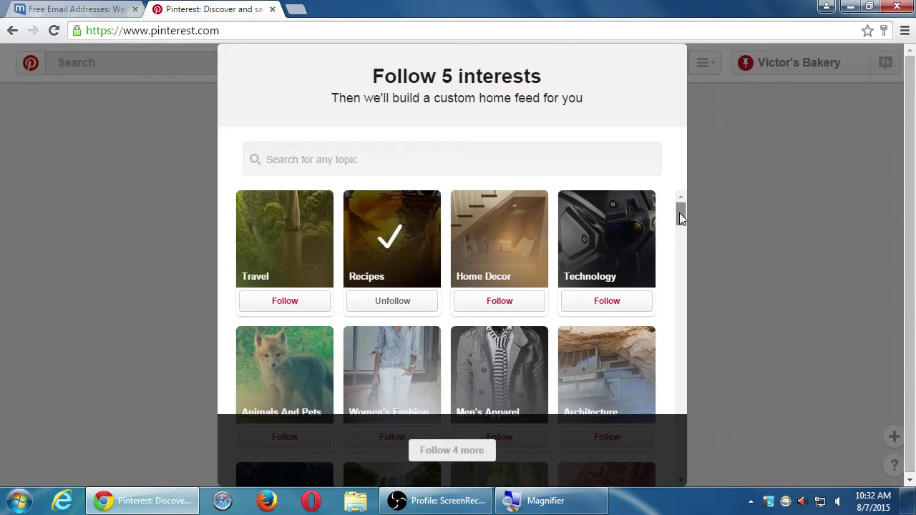
{"action": "scroll", "coordinate": [679, 218], "scroll_direction": "down", "scroll_amount": 1}
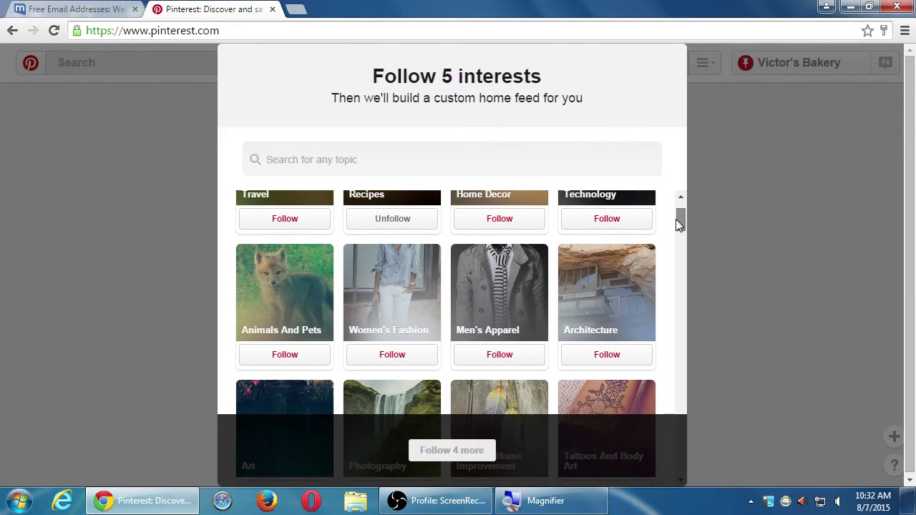
{"action": "scroll", "coordinate": [677, 222], "scroll_direction": "down", "scroll_amount": 1}
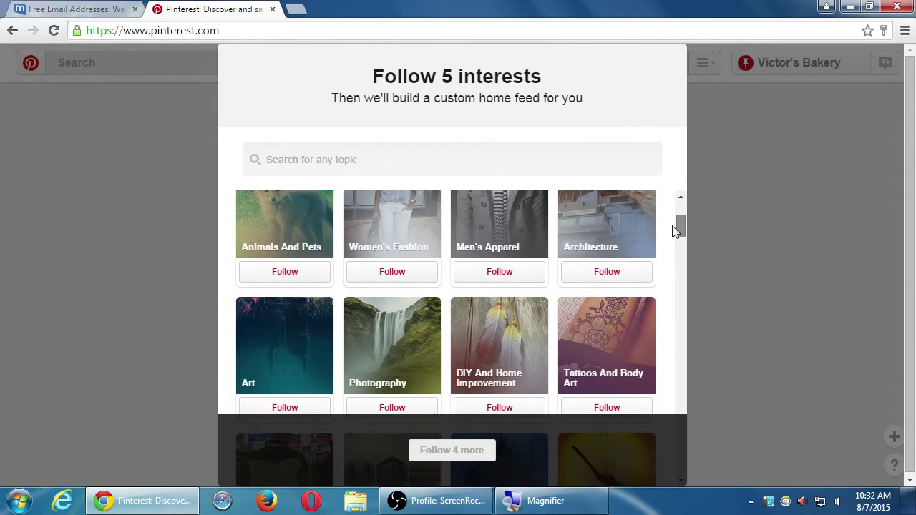
{"action": "scroll", "coordinate": [673, 226], "scroll_direction": "down", "scroll_amount": 1}
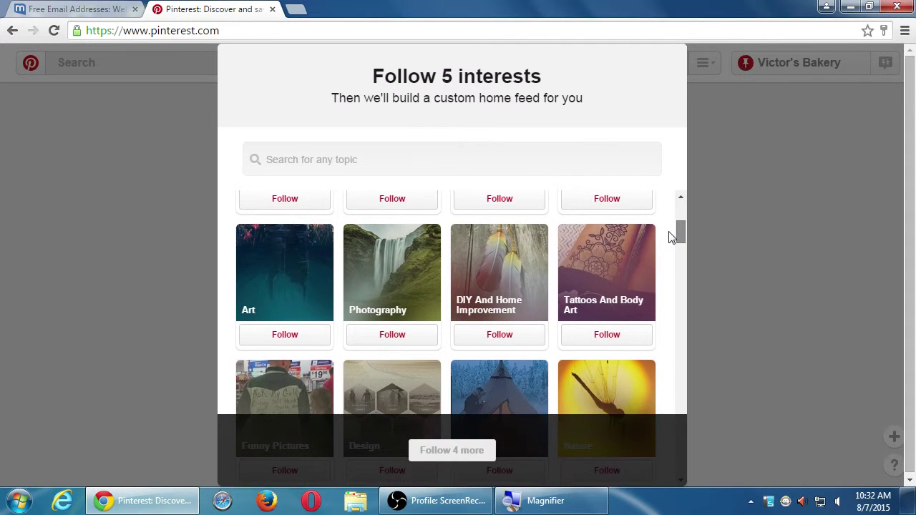
{"action": "scroll", "coordinate": [673, 238], "scroll_direction": "down", "scroll_amount": 1}
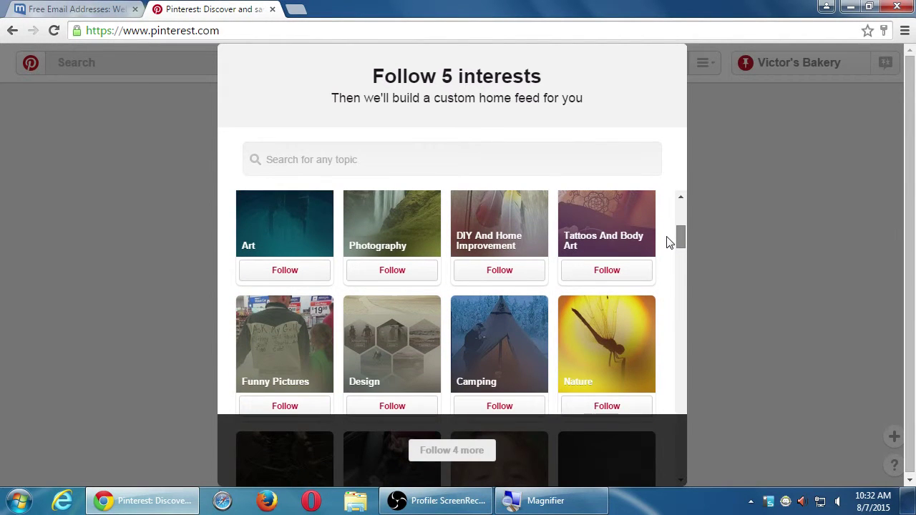
{"action": "scroll", "coordinate": [666, 248], "scroll_direction": "down", "scroll_amount": 1}
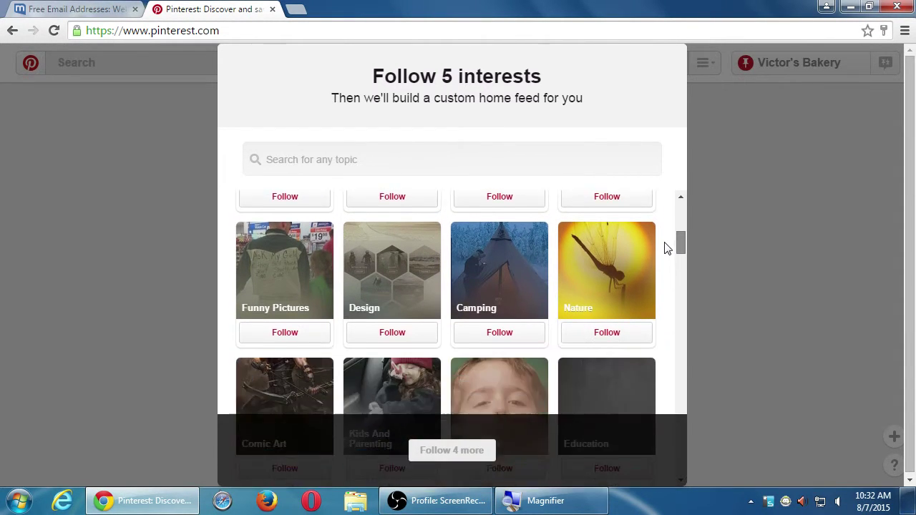
{"action": "scroll", "coordinate": [666, 248], "scroll_direction": "down", "scroll_amount": 1}
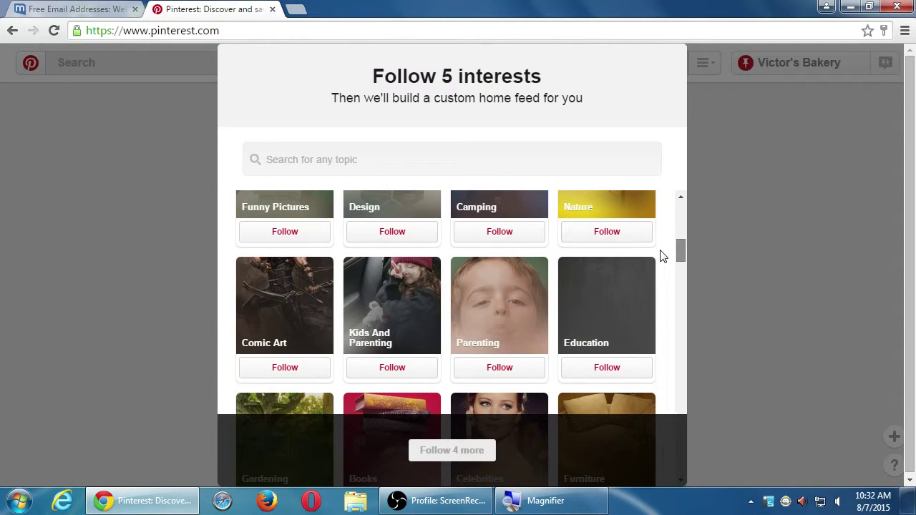
Follow Kids And Parenting, Healthy Eating, Healthy Snacks and Nutrition.
{"action": "left_click", "coordinate": [398, 375]}
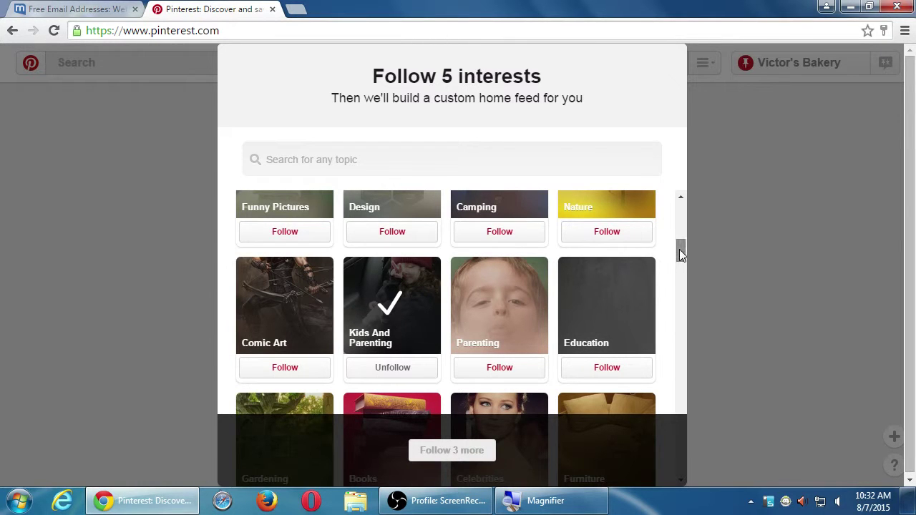
{"action": "left_click_drag", "start_coordinate": [679, 250], "coordinate": [667, 289]}
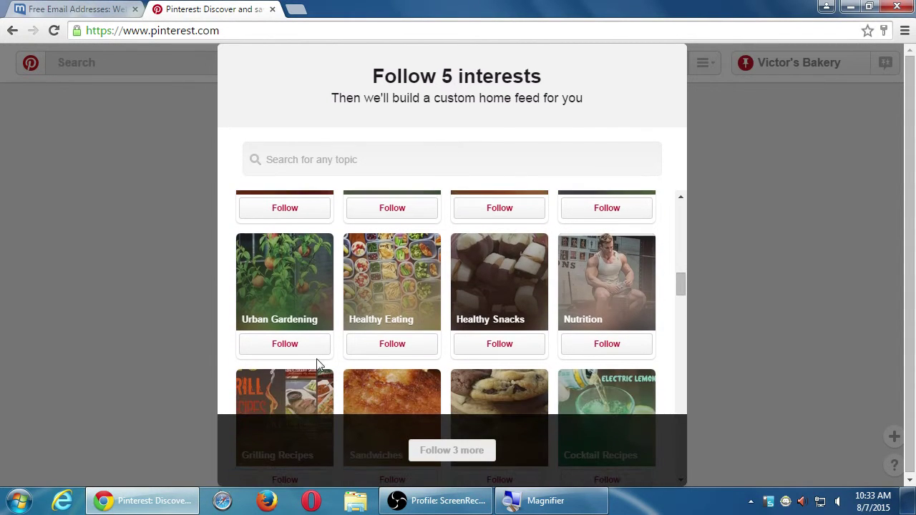
{"action": "left_click", "coordinate": [392, 345]}
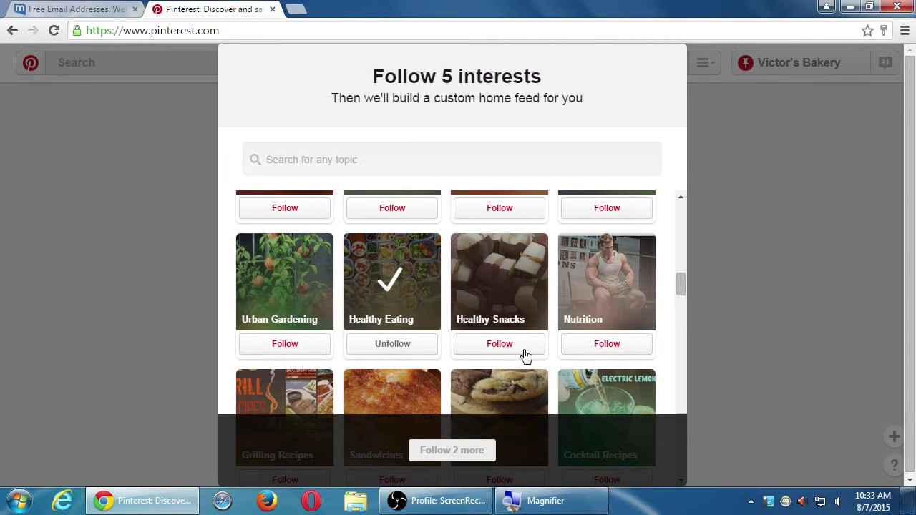
{"action": "left_click", "coordinate": [504, 347]}
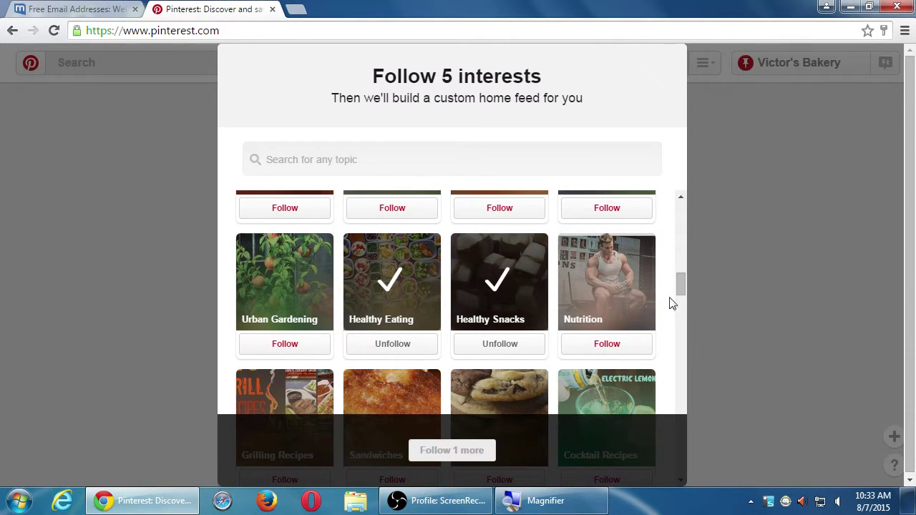
{"action": "left_click", "coordinate": [612, 346]}
Scroll the grid and follow Desserts as well.
{"action": "scroll", "coordinate": [679, 293], "scroll_direction": "down", "scroll_amount": 1}
{"action": "left_click_drag", "start_coordinate": [679, 289], "coordinate": [677, 296]}
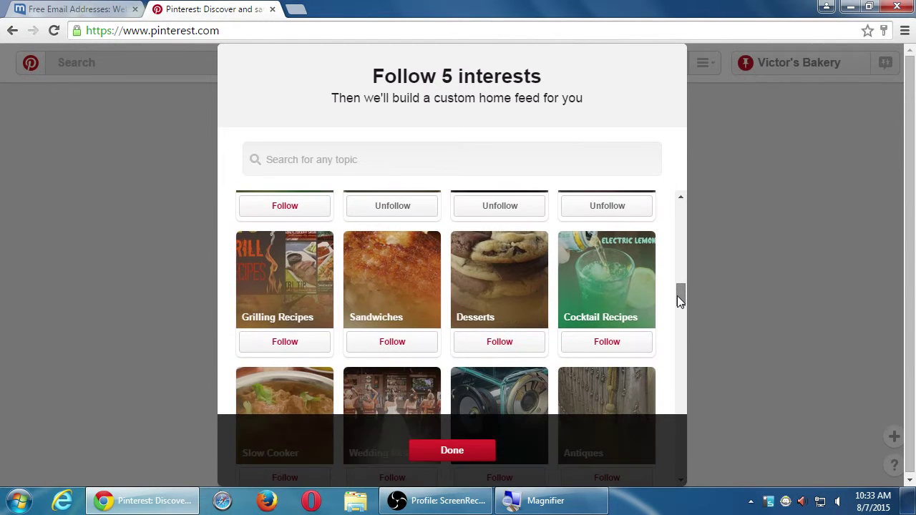
{"action": "left_click", "coordinate": [502, 340]}
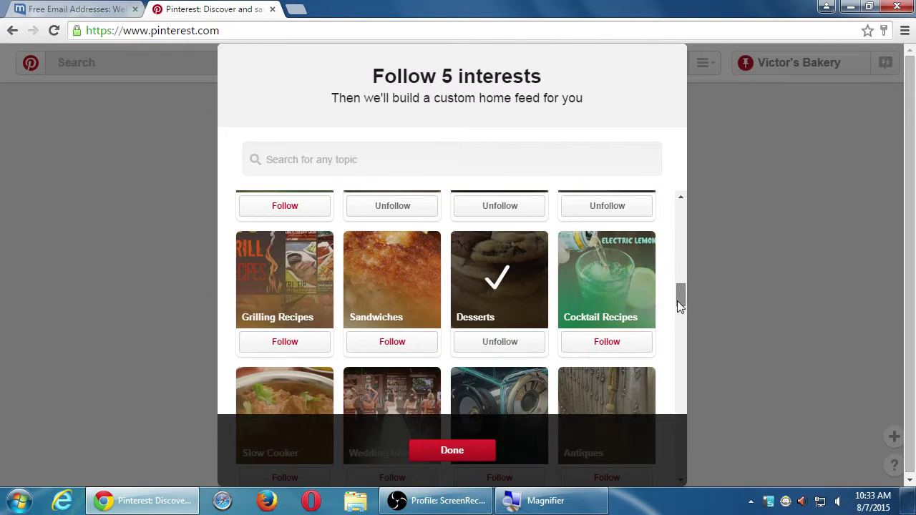
{"action": "left_click_drag", "start_coordinate": [677, 301], "coordinate": [677, 314]}
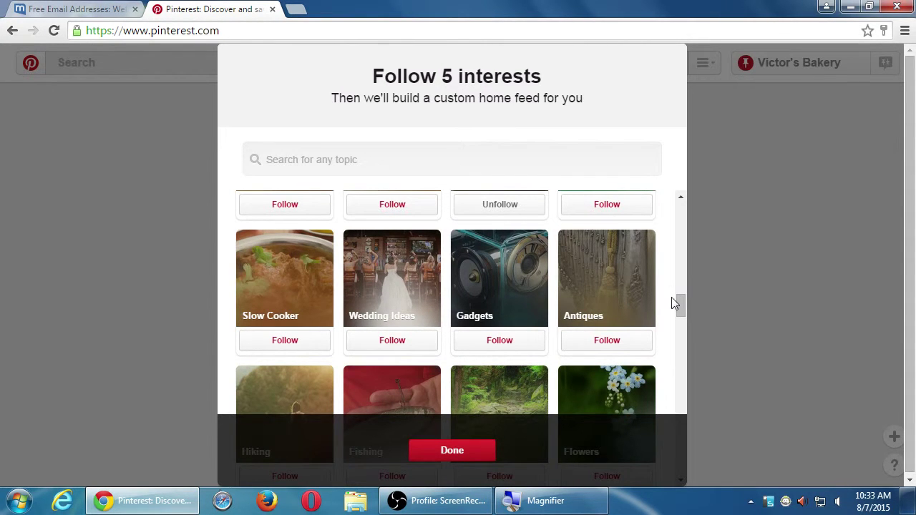
{"action": "left_click_drag", "start_coordinate": [672, 304], "coordinate": [678, 213]}
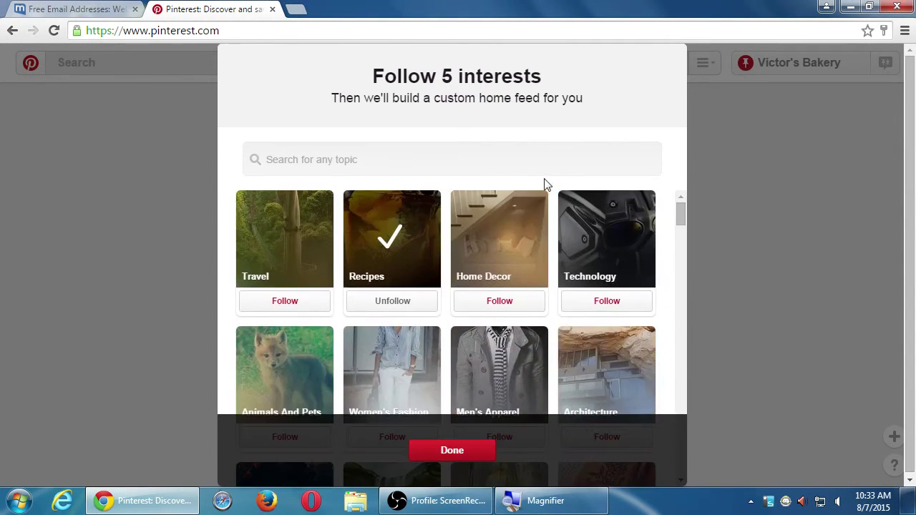
Search interests for 'cookies', follow Italian Cookies, and finish with Done.
{"action": "left_click", "coordinate": [541, 159]}
{"action": "type", "text": "cookies"}
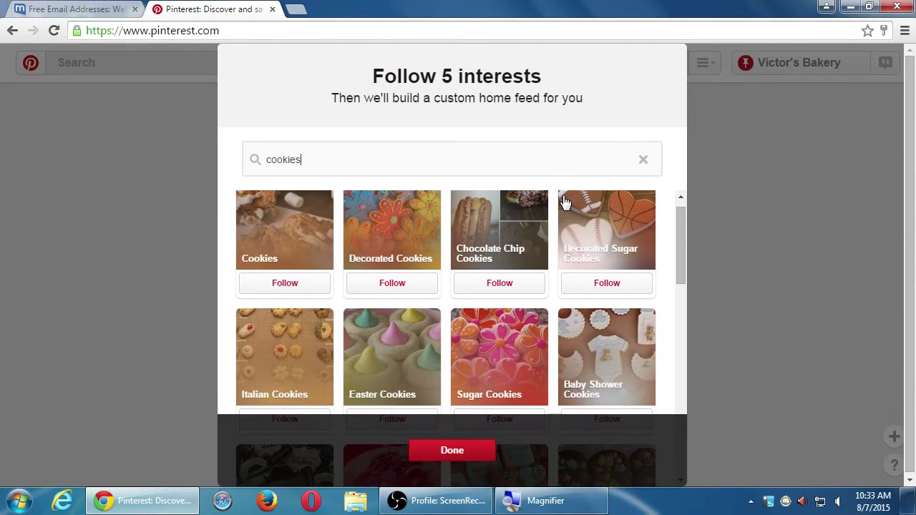
{"action": "scroll", "coordinate": [311, 364], "scroll_direction": "down", "scroll_amount": 1}
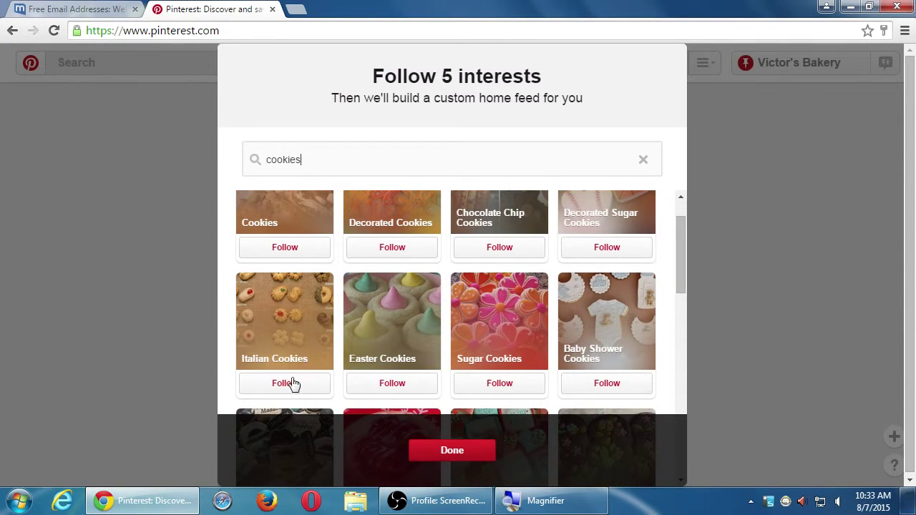
{"action": "left_click", "coordinate": [290, 383]}
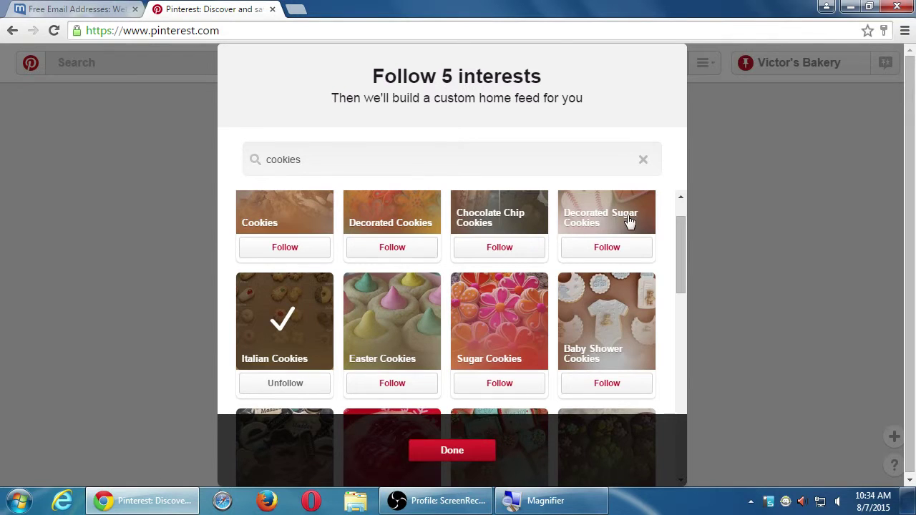
{"action": "left_click", "coordinate": [451, 451]}
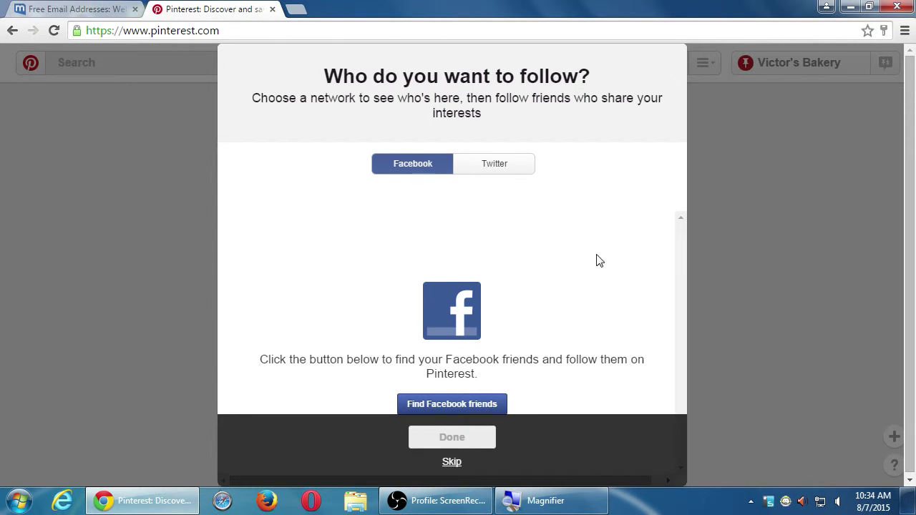
Look over the Twitter and Facebook friend-finding options, then skip and confirm skipping the step.
{"action": "left_click", "coordinate": [505, 179]}
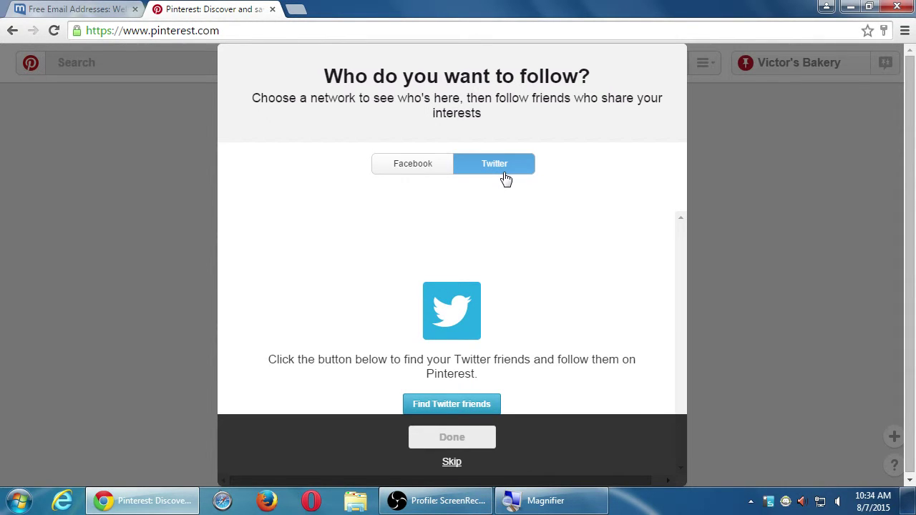
{"action": "left_click", "coordinate": [421, 165]}
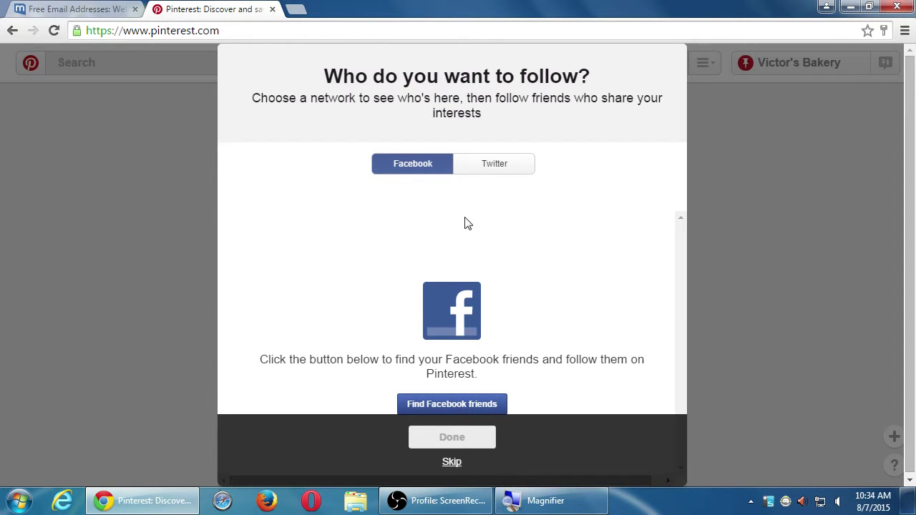
{"action": "left_click", "coordinate": [452, 466]}
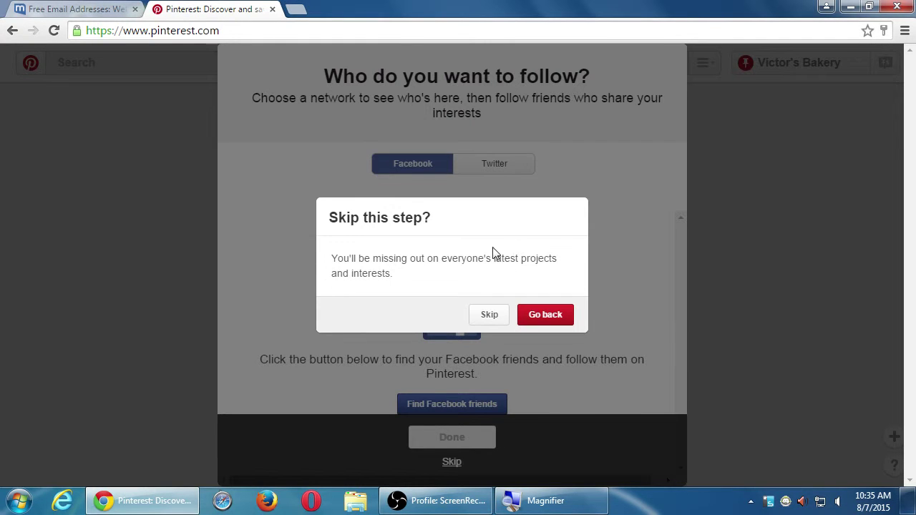
{"action": "left_click", "coordinate": [494, 320]}
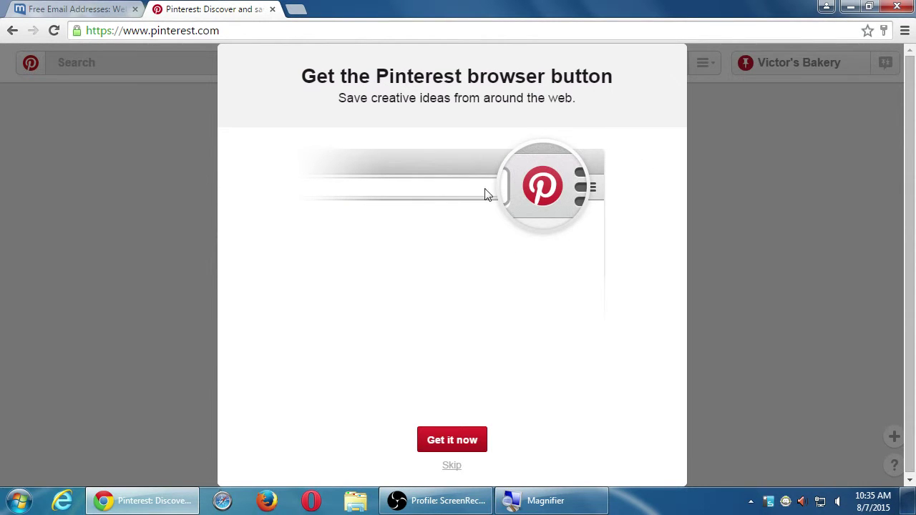
Skip the 'Get the Pinterest browser button' offer and confirm in the dialog.
{"action": "left_click", "coordinate": [453, 467]}
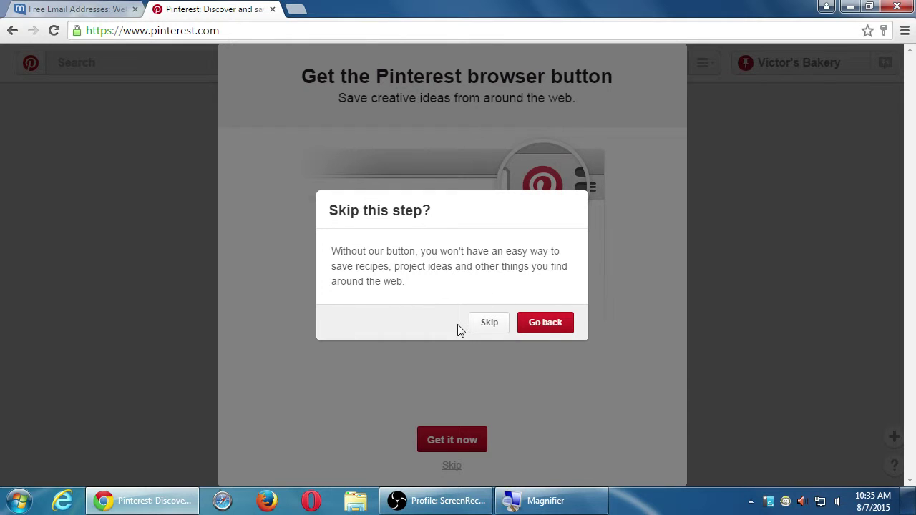
{"action": "left_click", "coordinate": [486, 323]}
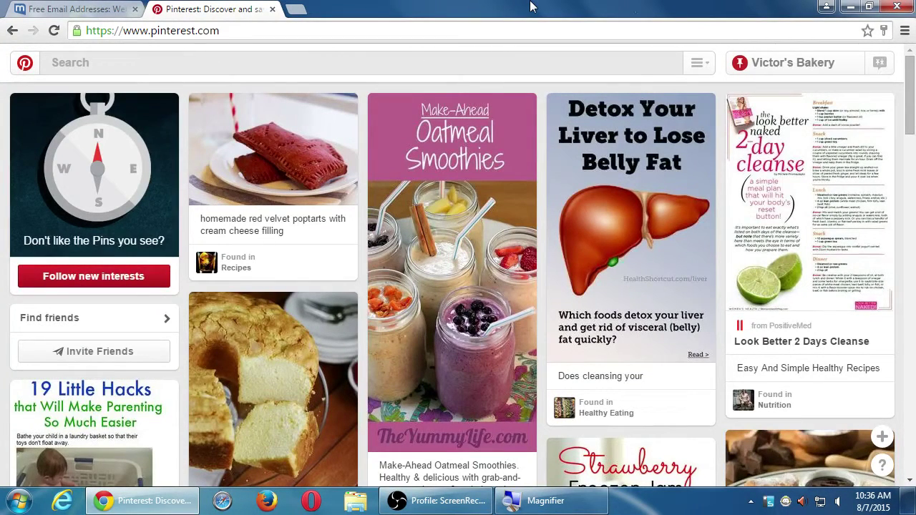
{"action": "scroll", "coordinate": [378, 258], "scroll_direction": "down", "scroll_amount": 1}
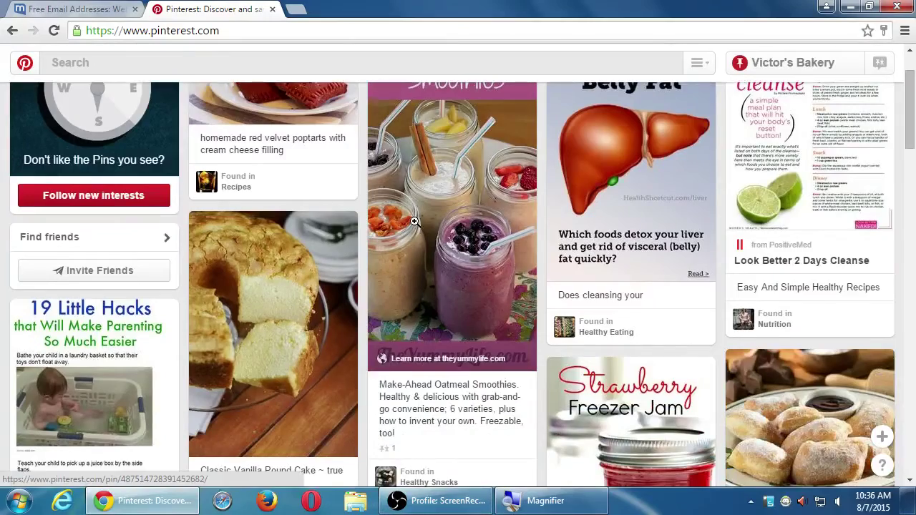
{"action": "scroll", "coordinate": [421, 230], "scroll_direction": "down", "scroll_amount": 4}
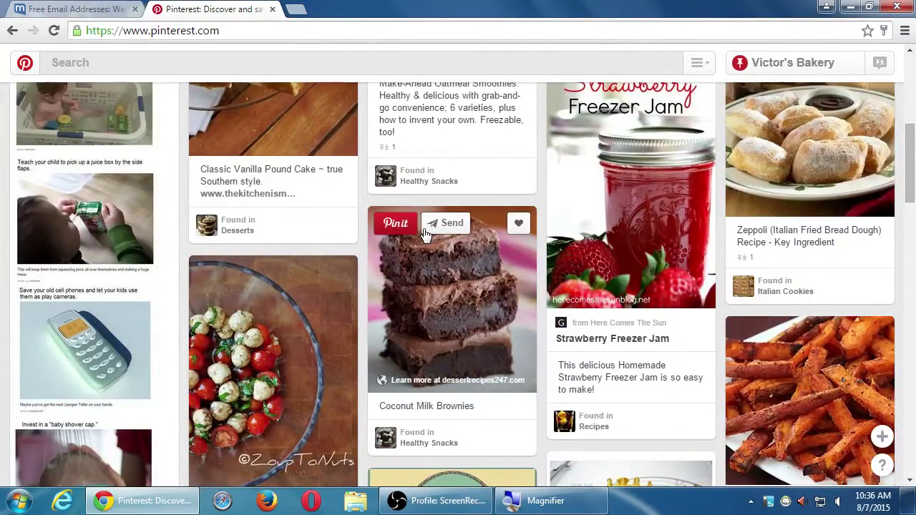
{"action": "scroll", "coordinate": [426, 234], "scroll_direction": "down", "scroll_amount": 2}
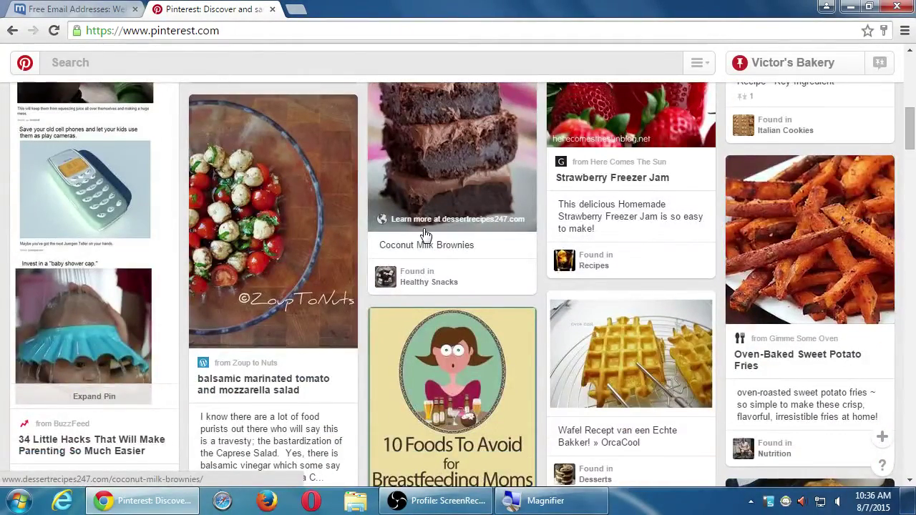
{"action": "scroll", "coordinate": [426, 234], "scroll_direction": "down", "scroll_amount": 4}
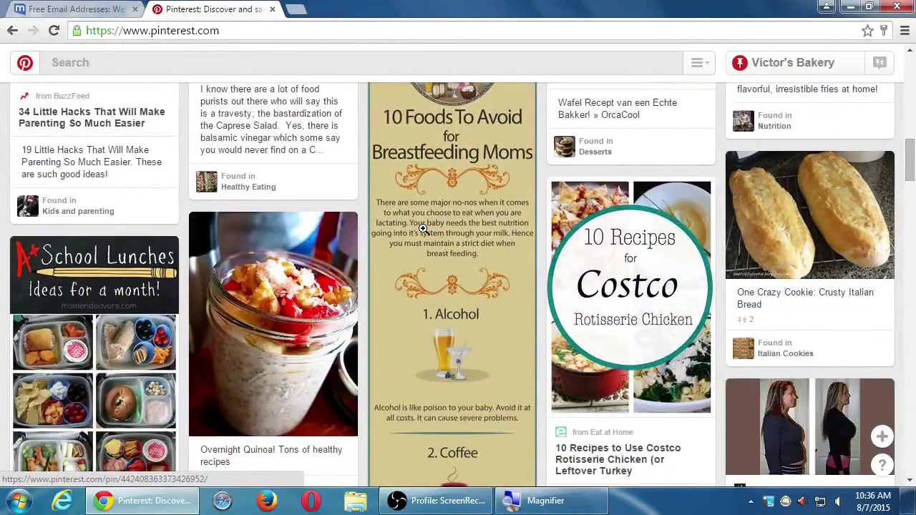
{"action": "scroll", "coordinate": [424, 228], "scroll_direction": "down", "scroll_amount": 1}
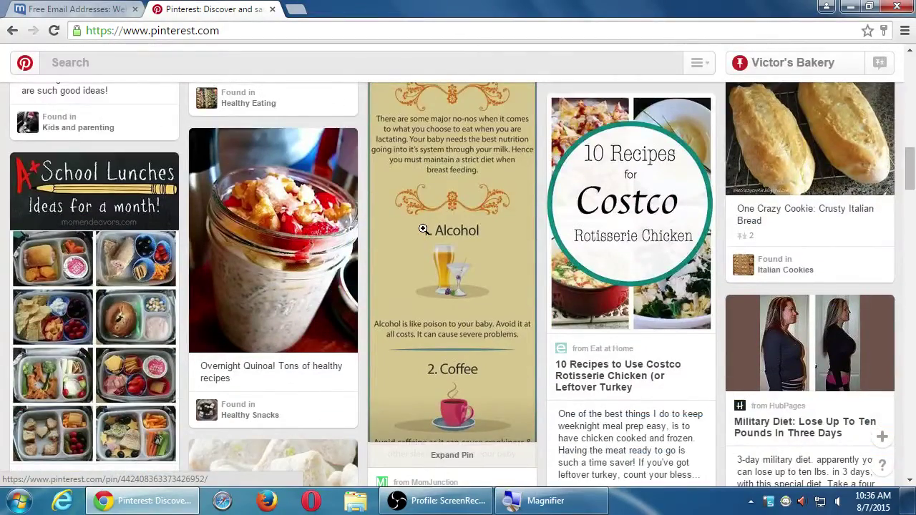
{"action": "scroll", "coordinate": [424, 229], "scroll_direction": "down", "scroll_amount": 5}
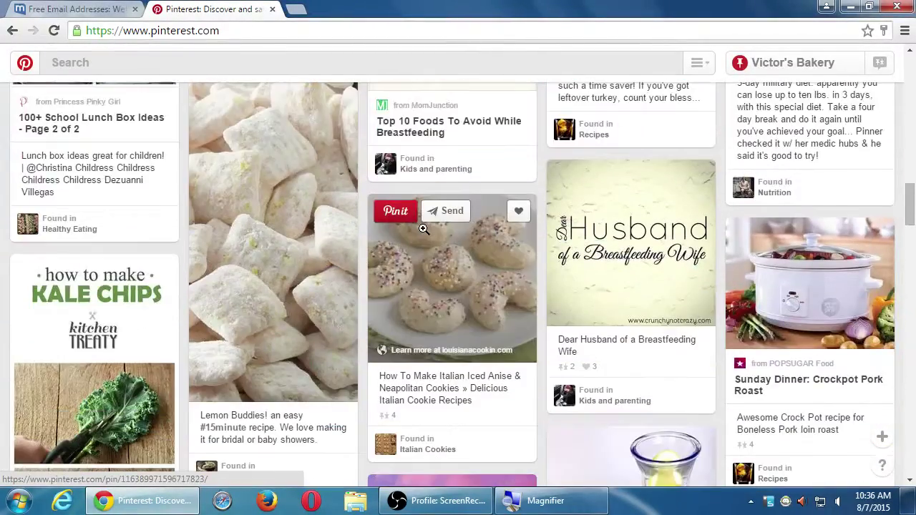
{"action": "scroll", "coordinate": [424, 229], "scroll_direction": "down", "scroll_amount": 3}
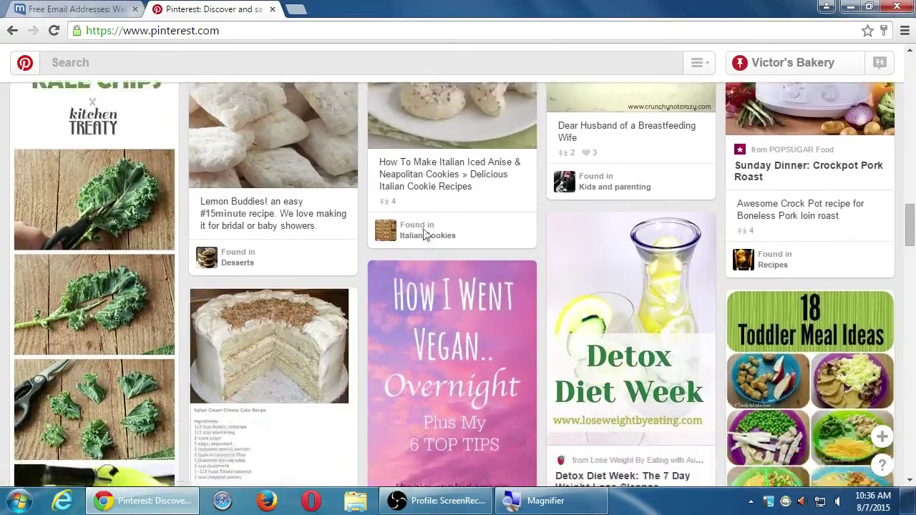
{"action": "scroll", "coordinate": [424, 230], "scroll_direction": "down", "scroll_amount": 4}
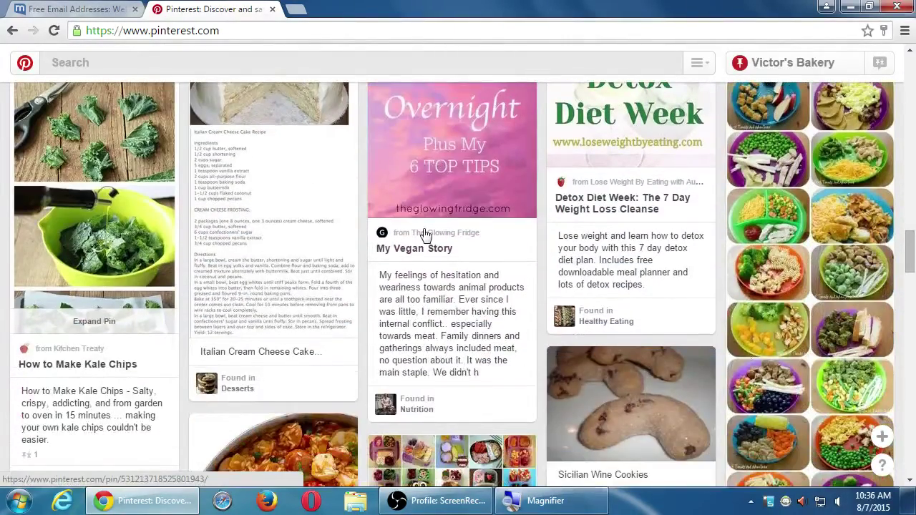
{"action": "scroll", "coordinate": [424, 232], "scroll_direction": "up", "scroll_amount": 3}
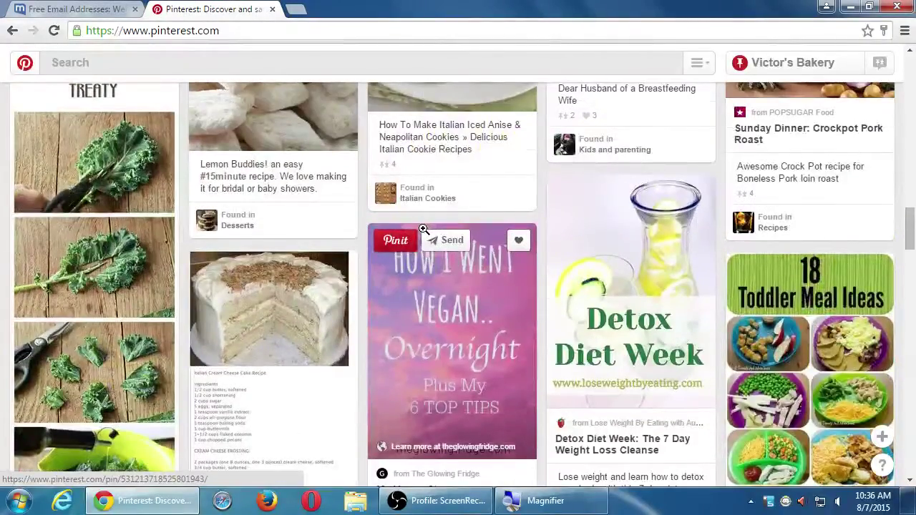
{"action": "scroll", "coordinate": [424, 229], "scroll_direction": "down", "scroll_amount": 2}
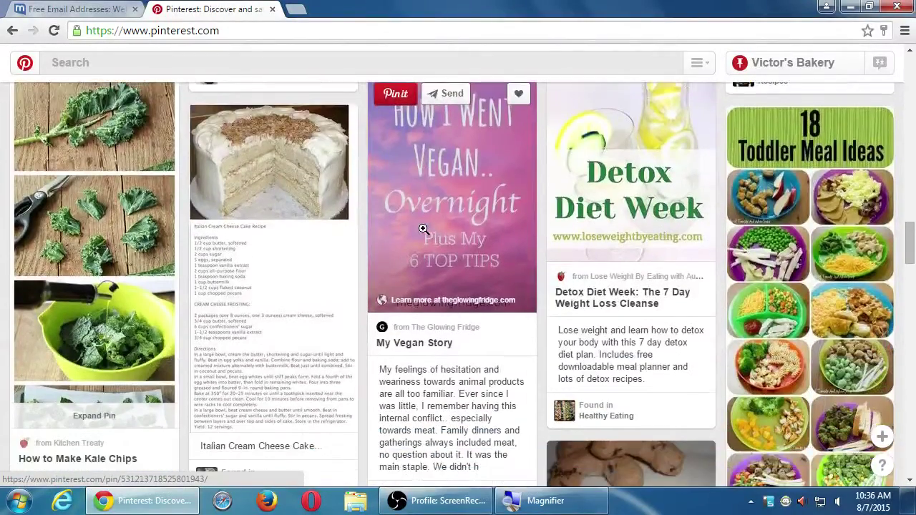
{"action": "scroll", "coordinate": [424, 229], "scroll_direction": "down", "scroll_amount": 7}
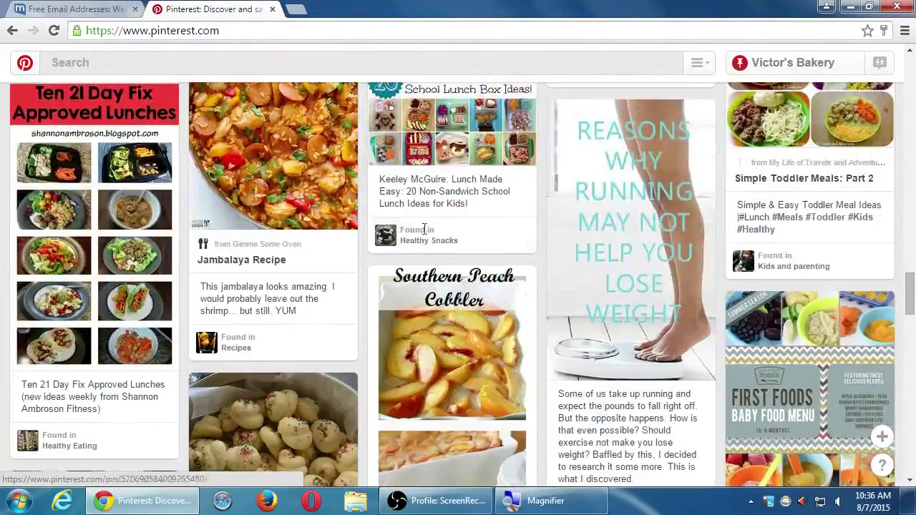
{"action": "scroll", "coordinate": [424, 229], "scroll_direction": "down", "scroll_amount": 4}
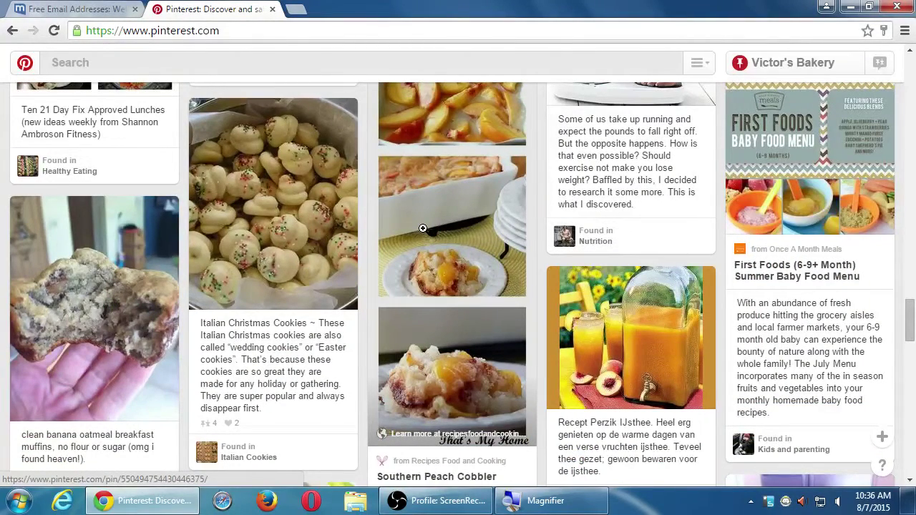
{"action": "scroll", "coordinate": [423, 229], "scroll_direction": "down", "scroll_amount": 1}
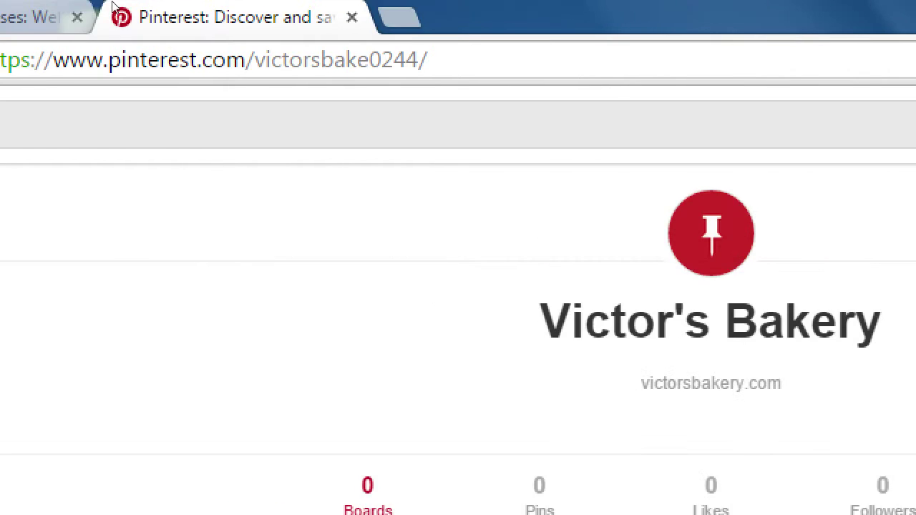
Go to the Victor's Bakery profile page and close the 'Collect Pins on different boards' tip.
{"action": "key", "text": "ctrl+l"}
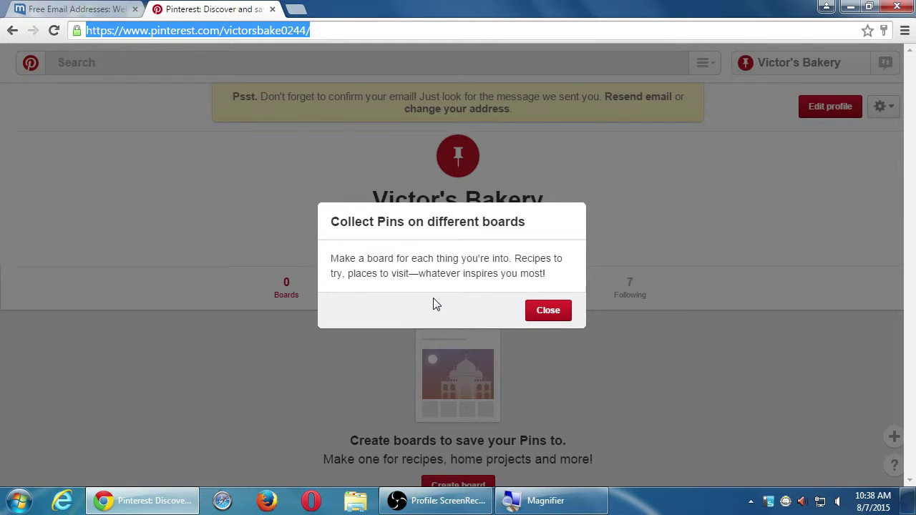
{"action": "left_click", "coordinate": [544, 314]}
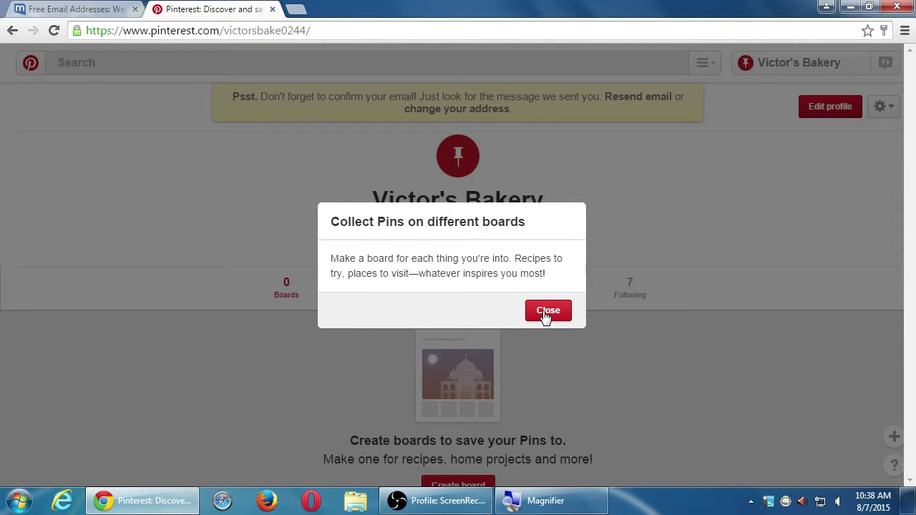
{"action": "key", "text": "super+plus"}
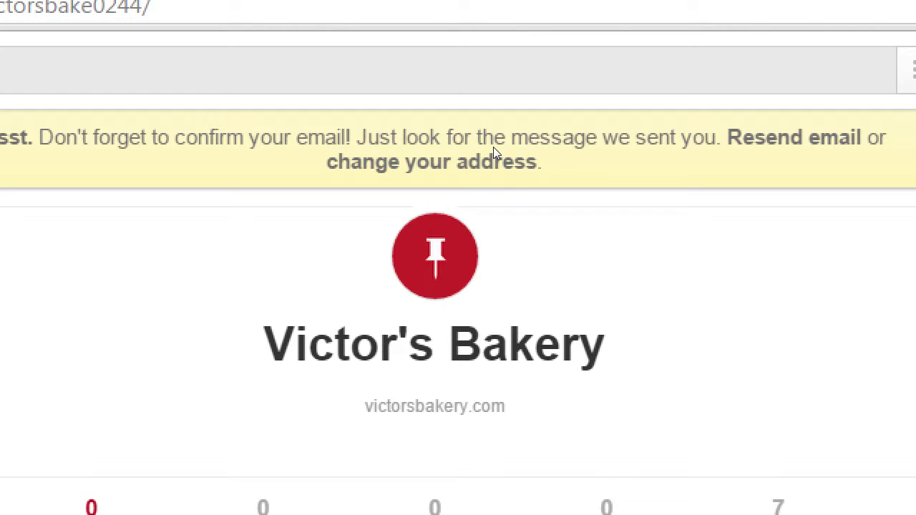
{"action": "key", "text": "super+minus"}
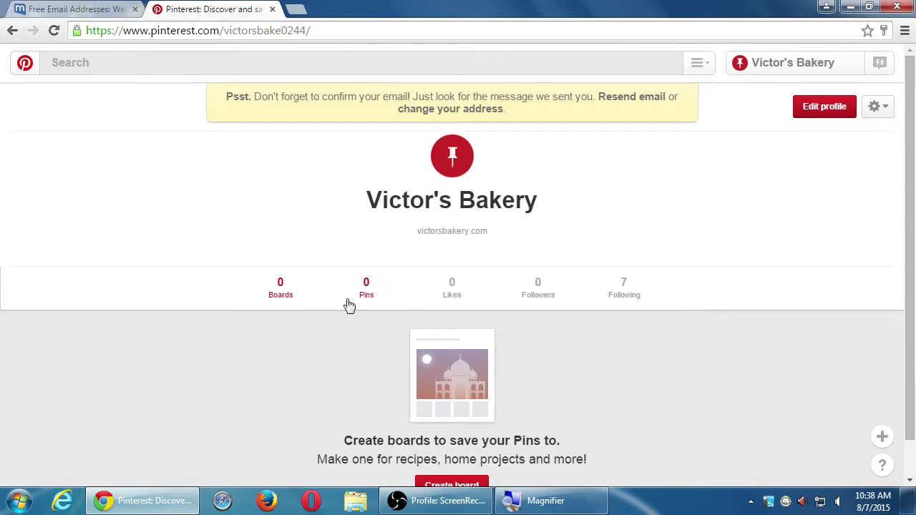
{"action": "scroll", "coordinate": [360, 351], "scroll_direction": "down", "scroll_amount": 1}
{"action": "scroll", "coordinate": [358, 349], "scroll_direction": "up", "scroll_amount": 1}
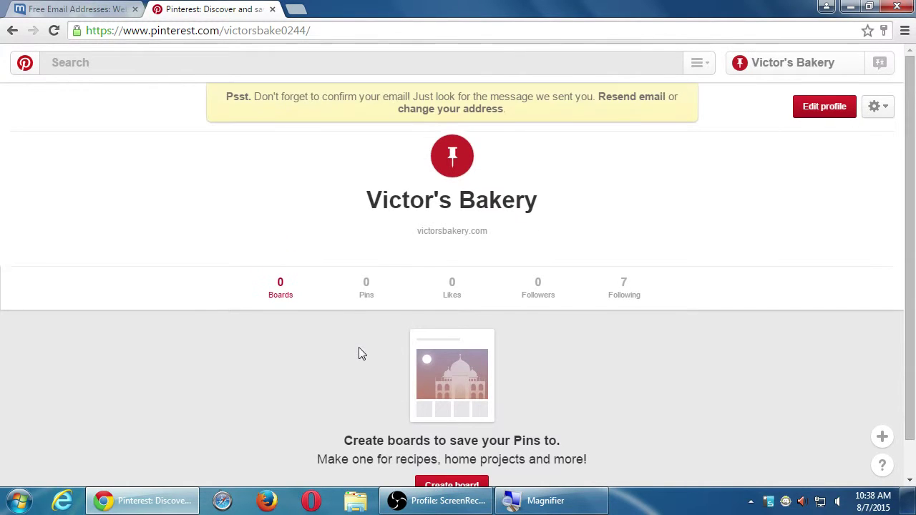
{"action": "scroll", "coordinate": [512, 320], "scroll_direction": "down", "scroll_amount": 1}
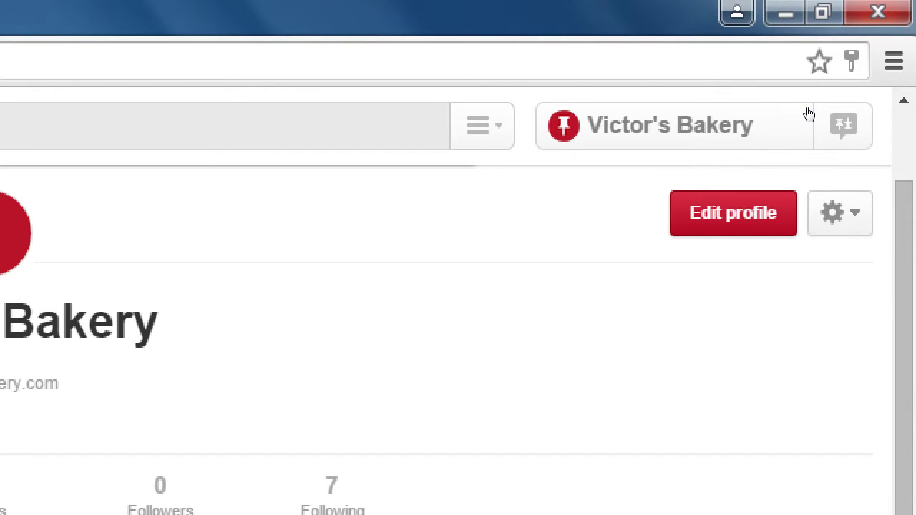
In Edit profile, try saving the username victorsbakery and dismiss the already-taken warning.
{"action": "left_click", "coordinate": [692, 224]}
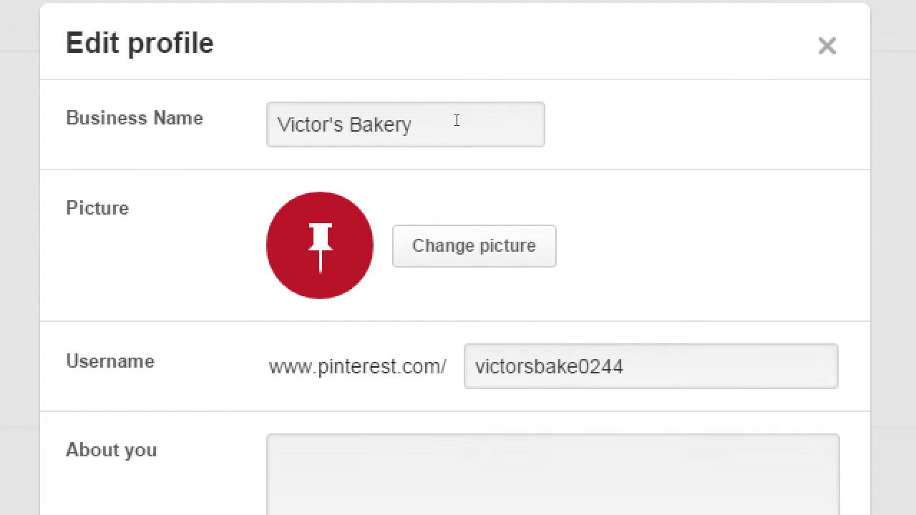
{"action": "triple_click", "coordinate": [454, 118]}
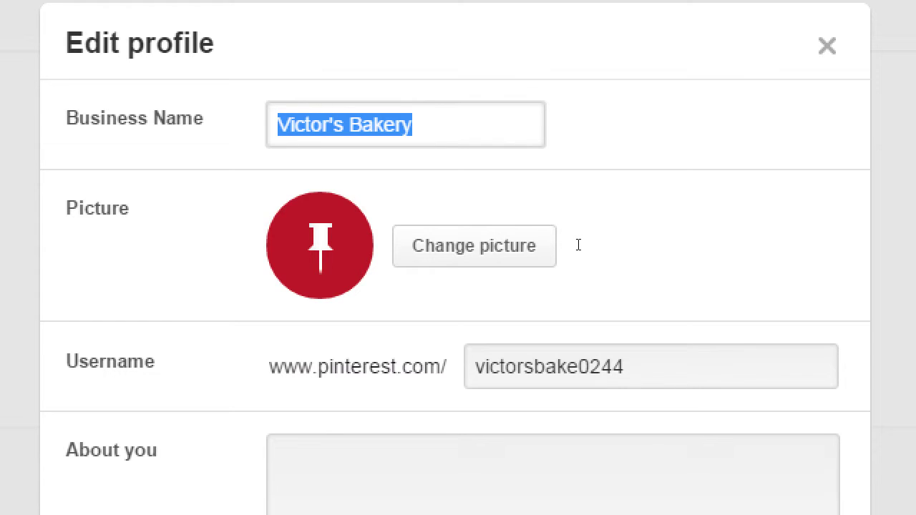
{"action": "key", "text": "Tab"}
{"action": "key", "text": "BackSpace"}
{"action": "key", "text": "BackSpace"}
{"action": "key", "text": "BackSpace"}
{"action": "key", "text": "BackSpace"}
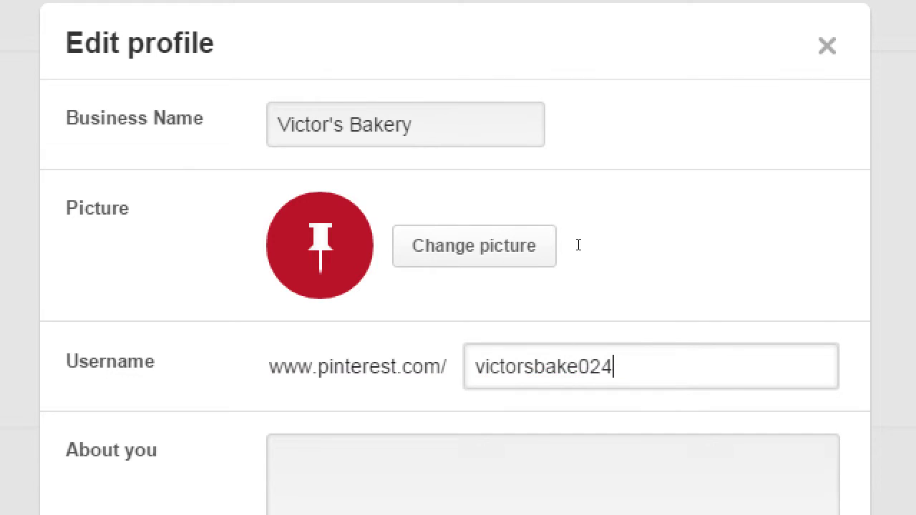
{"action": "type", "text": "ry"}
{"action": "key", "text": "Tab"}
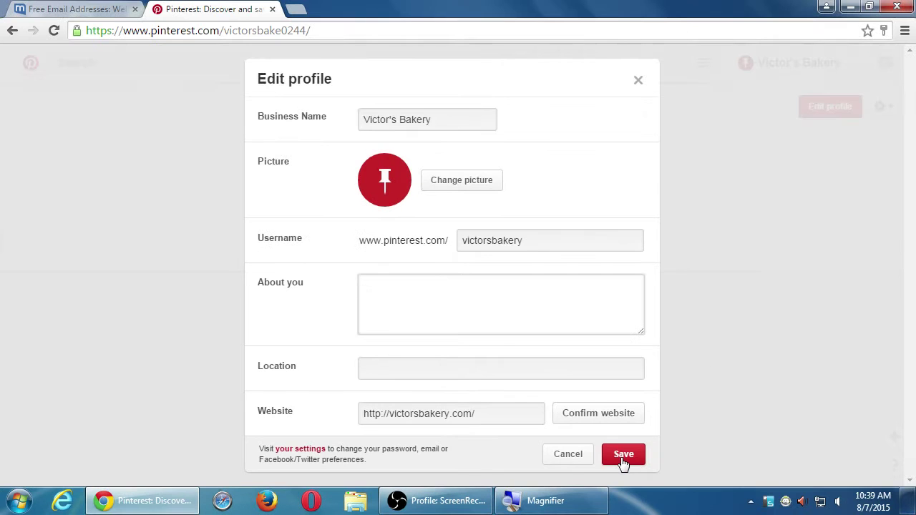
{"action": "left_click", "coordinate": [673, 393]}
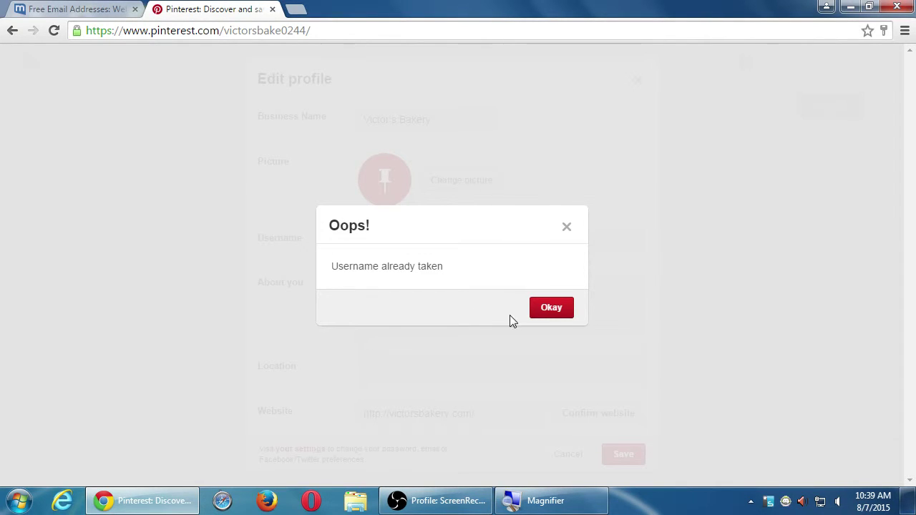
{"action": "left_click", "coordinate": [536, 311]}
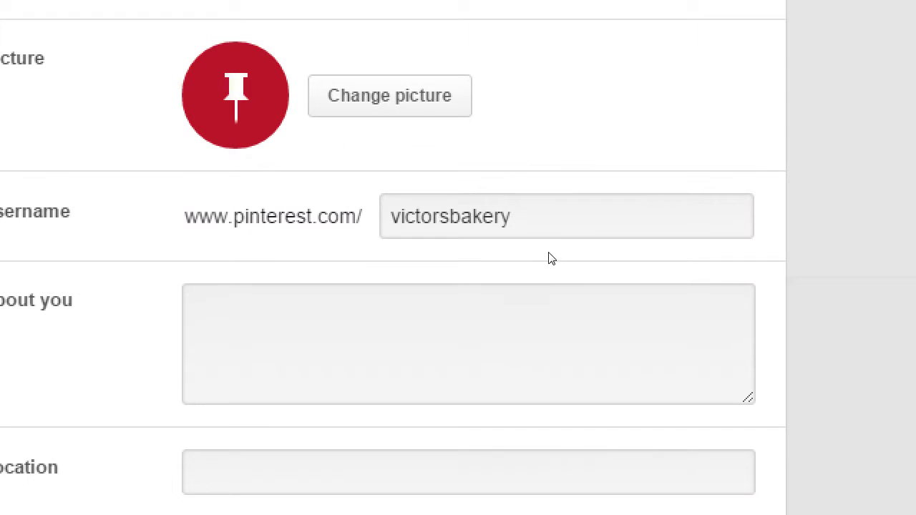
Prefix the username with 'my' to make myvictorsbakery and save.
{"action": "left_click", "coordinate": [547, 248]}
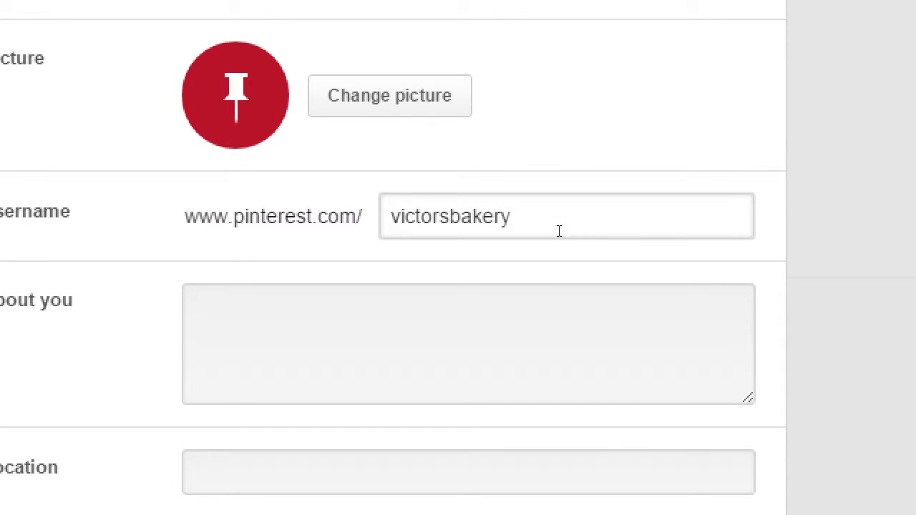
{"action": "key", "text": "Home"}
{"action": "type", "text": "my"}
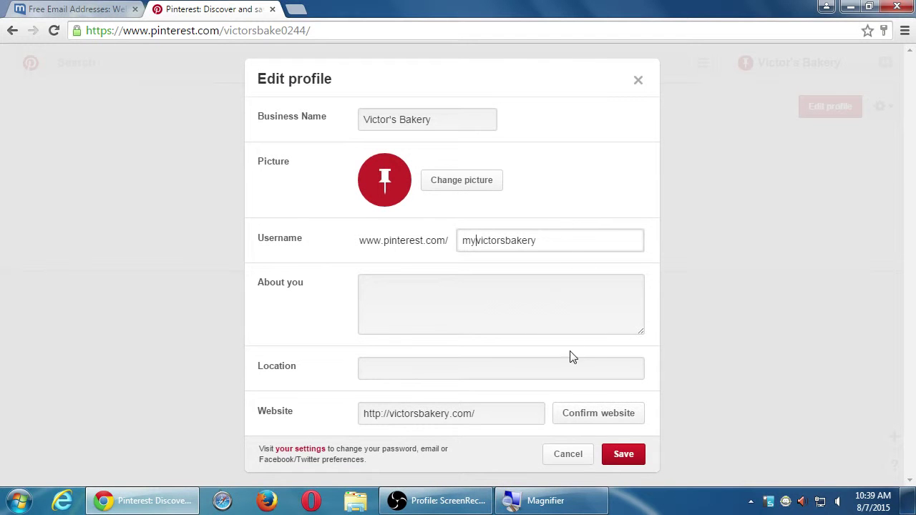
{"action": "left_click", "coordinate": [620, 455]}
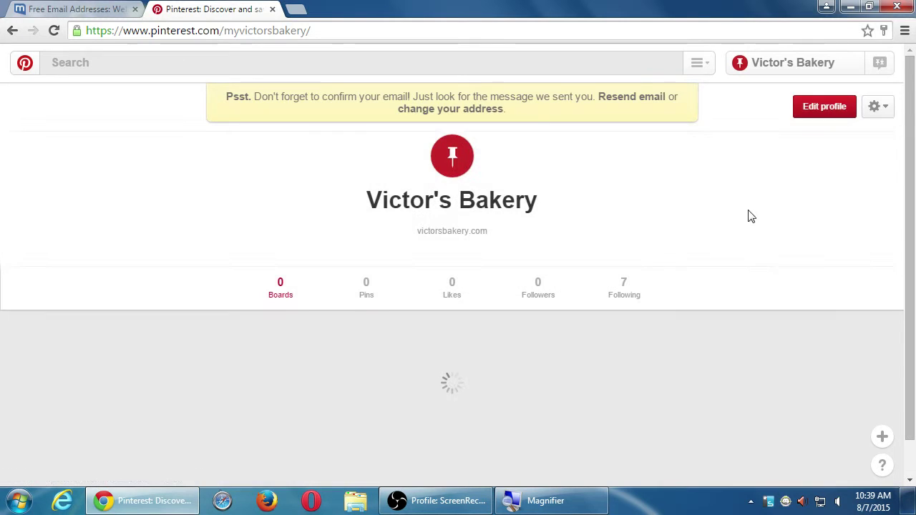
Try the username victors_bakery, dropping the 'my' prefix, and dismiss the already-taken warning.
{"action": "left_click", "coordinate": [825, 107]}
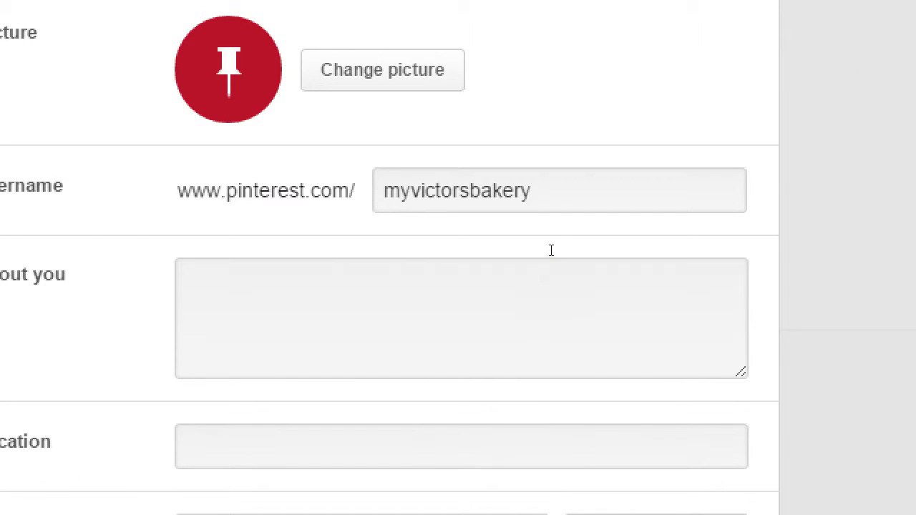
{"action": "left_click", "coordinate": [548, 247]}
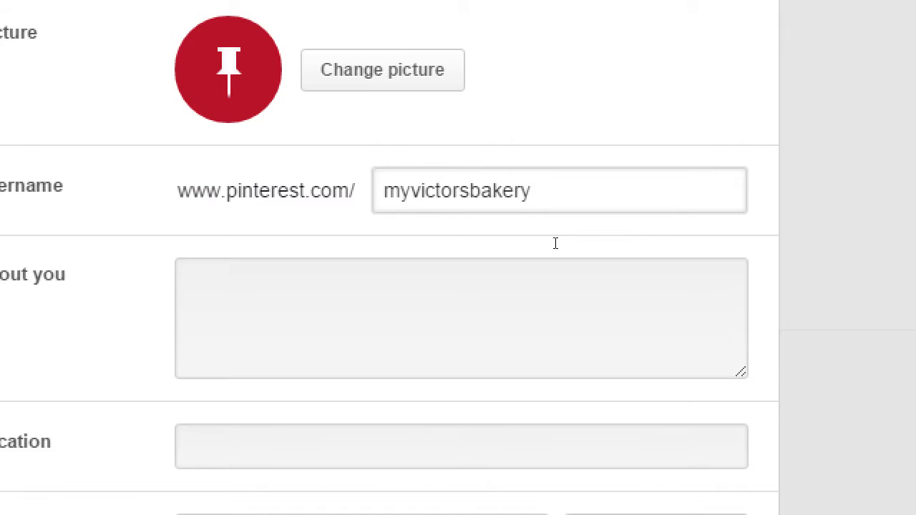
{"action": "key", "text": "Home"}
{"action": "key", "text": "Delete"}
{"action": "key", "text": "Delete"}
{"action": "key", "text": "Right"}
{"action": "key", "text": "Right"}
{"action": "key", "text": "Right"}
{"action": "key", "text": "Right"}
{"action": "key", "text": "Right"}
{"action": "key", "text": "Right"}
{"action": "key", "text": "Right"}
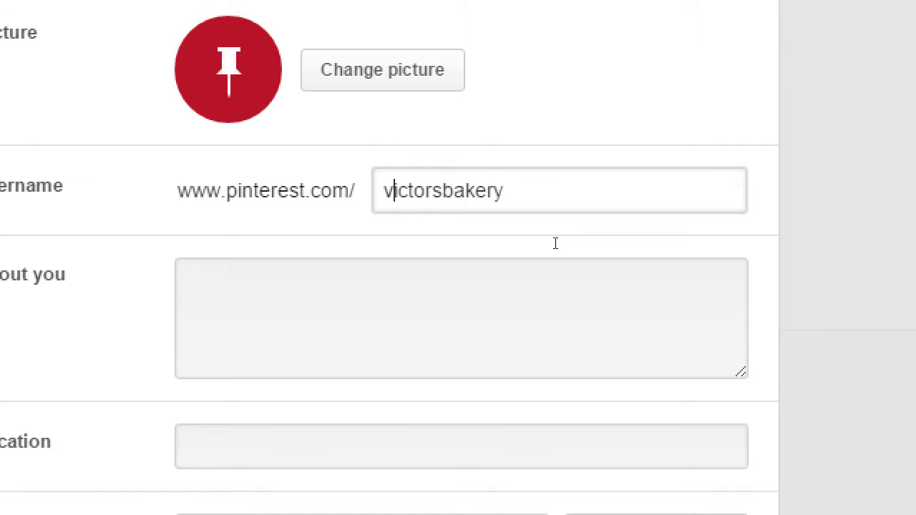
{"action": "type", "text": "_"}
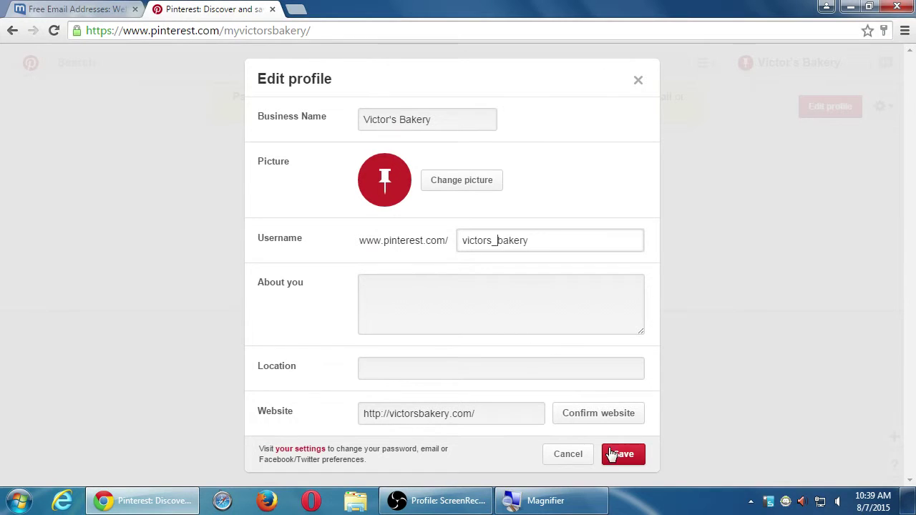
{"action": "left_click", "coordinate": [620, 453]}
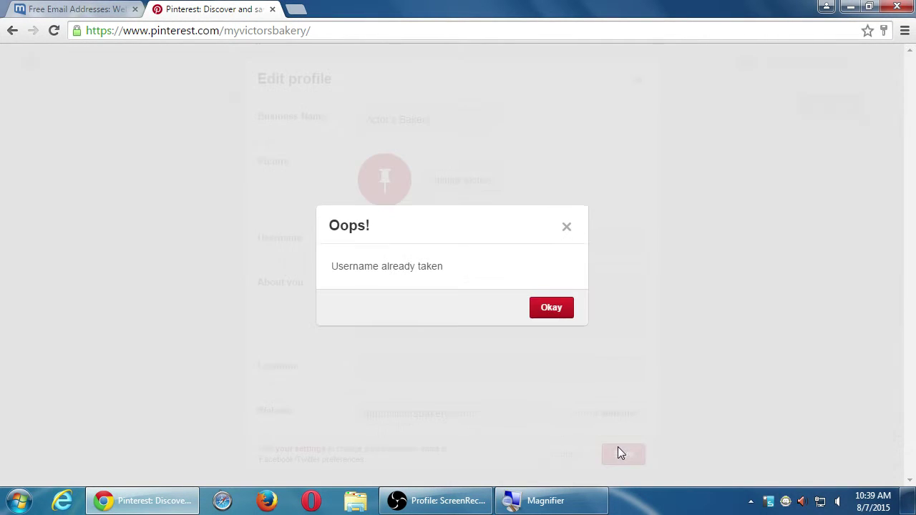
{"action": "left_click", "coordinate": [548, 307]}
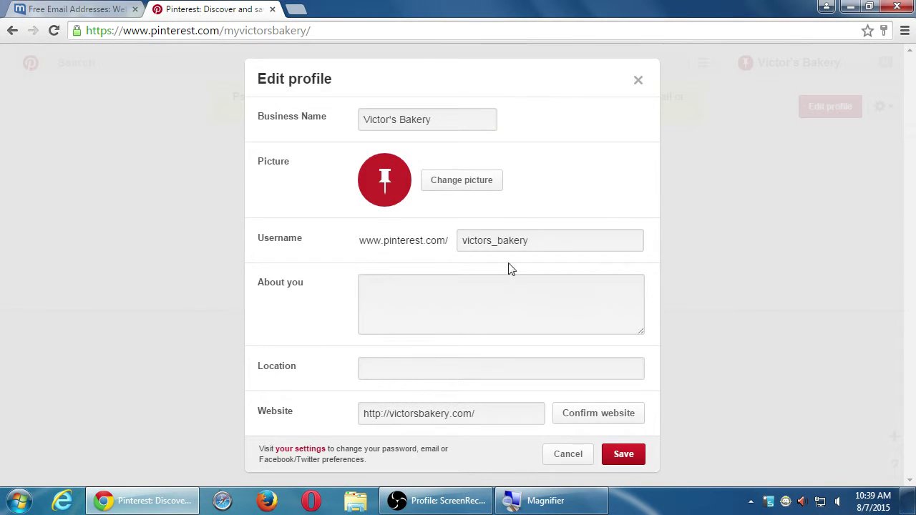
Insert another underscore to make the username vic_tors_bakery and save.
{"action": "left_click", "coordinate": [478, 241]}
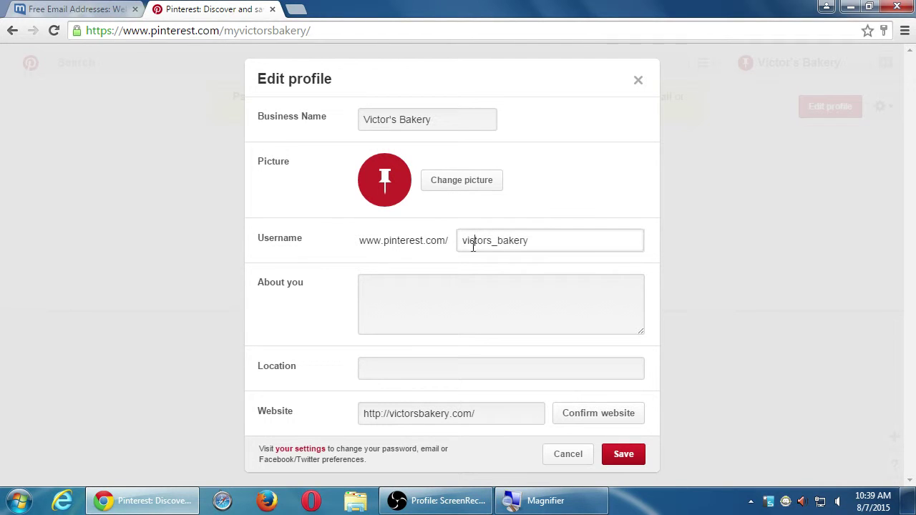
{"action": "type", "text": "_"}
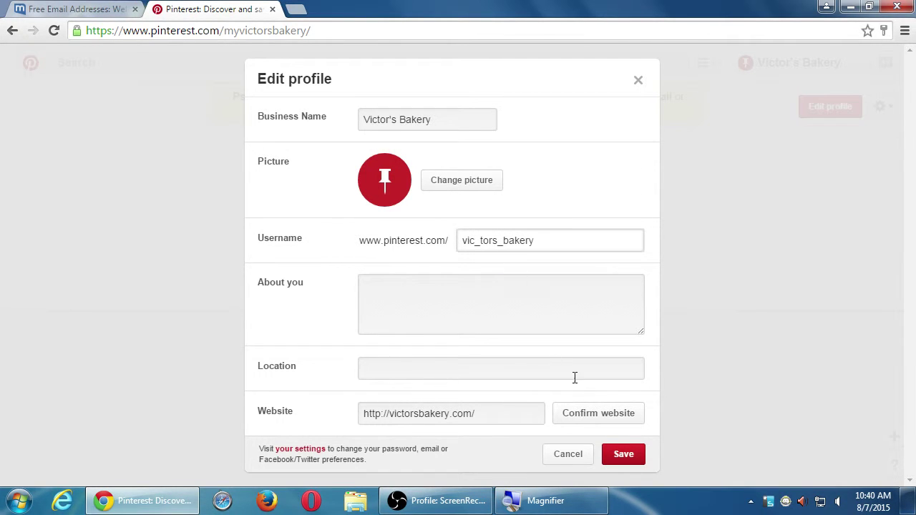
{"action": "left_click", "coordinate": [620, 455]}
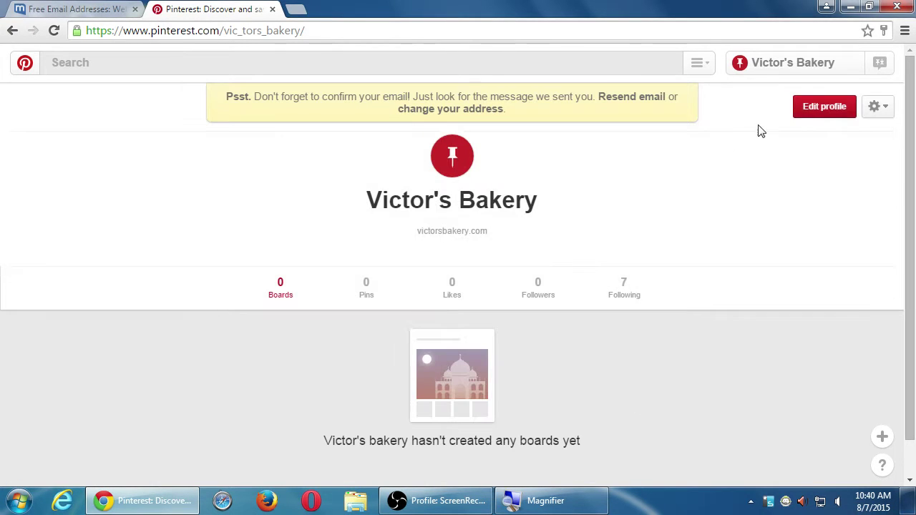
Try the username vic_tors_b-akery, dismiss the length warning, then save a shortened version.
{"action": "left_click", "coordinate": [810, 107]}
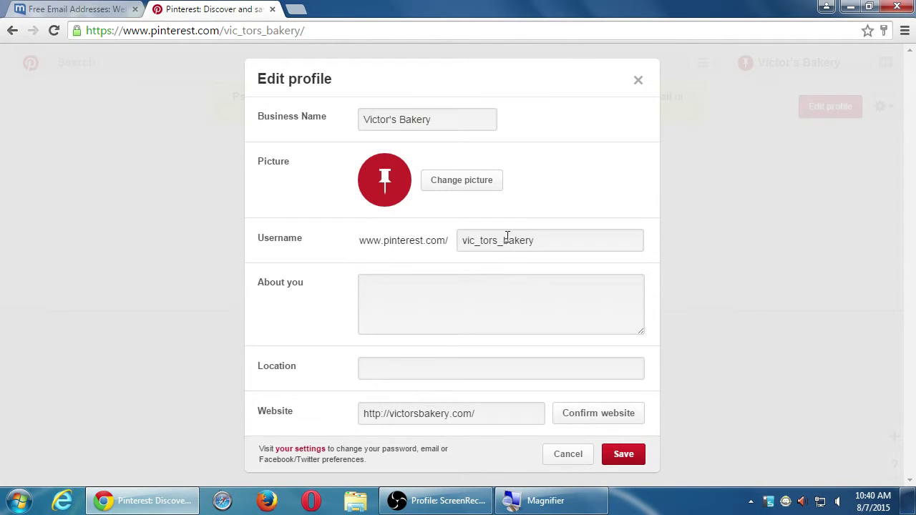
{"action": "left_click", "coordinate": [507, 238]}
{"action": "type", "text": "-"}
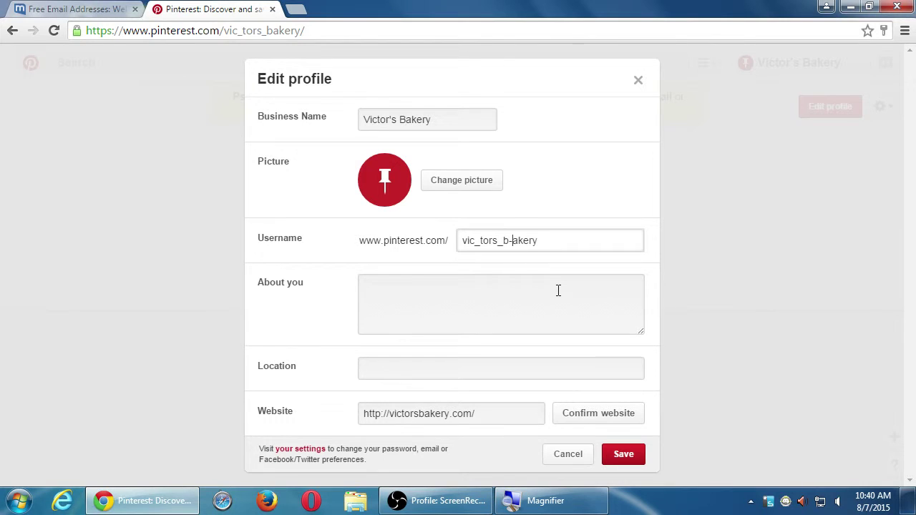
{"action": "left_click", "coordinate": [639, 458]}
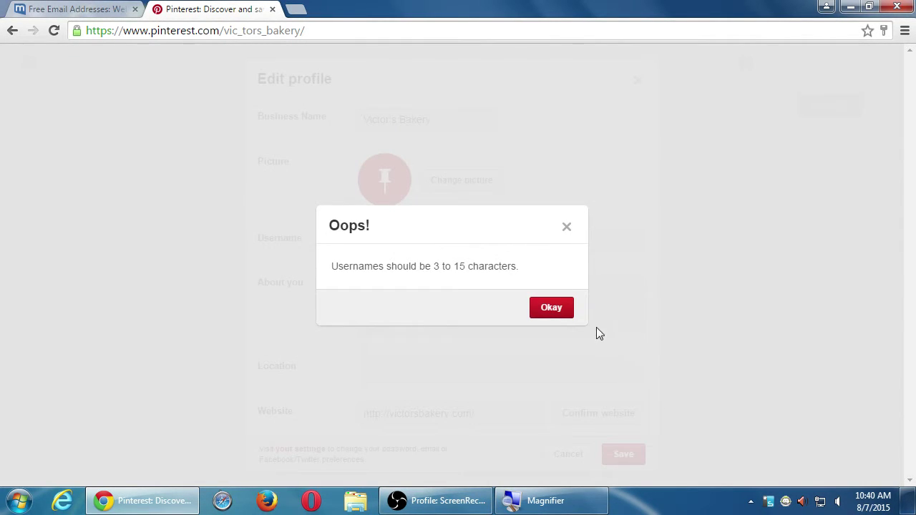
{"action": "left_click", "coordinate": [557, 310]}
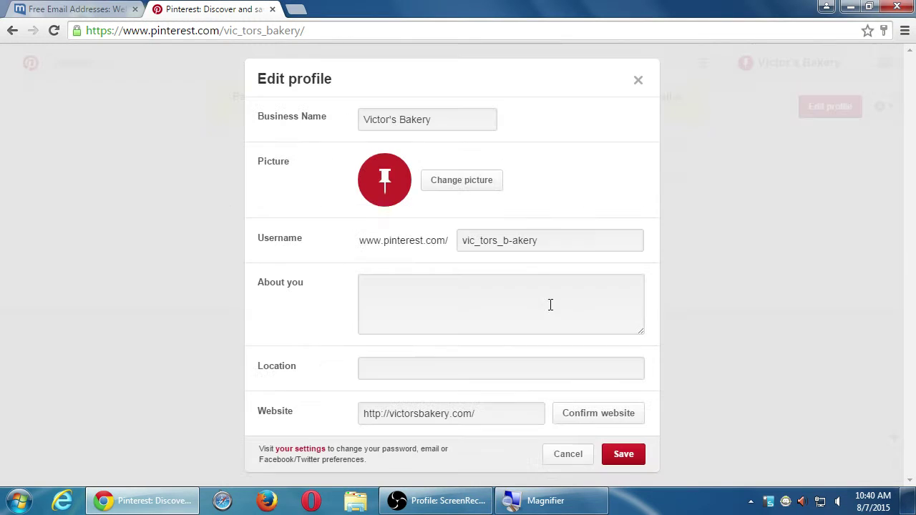
{"action": "left_click", "coordinate": [574, 242]}
{"action": "key", "text": "BackSpace"}
{"action": "key", "text": "BackSpace"}
{"action": "key", "text": "BackSpace"}
{"action": "left_click", "coordinate": [631, 461]}
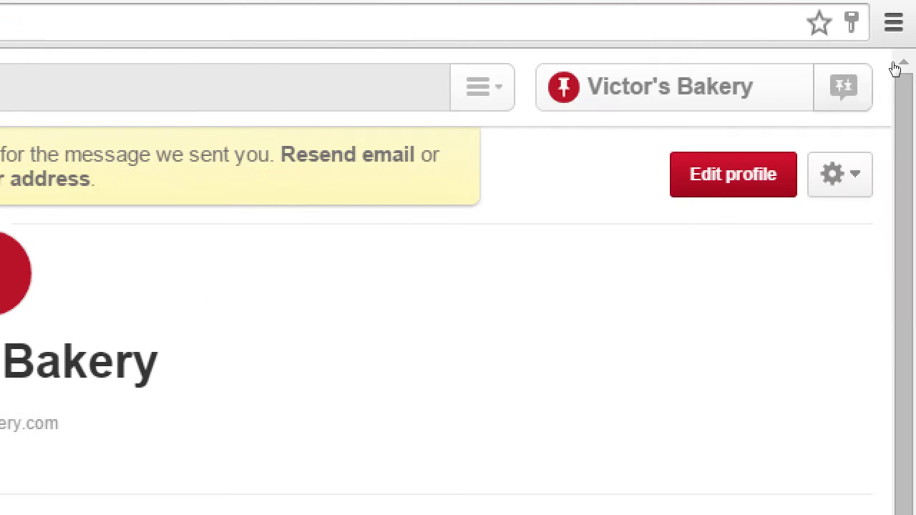
Replace the username with myvictorsbakery, save, and reopen the profile editor.
{"action": "left_click", "coordinate": [678, 174]}
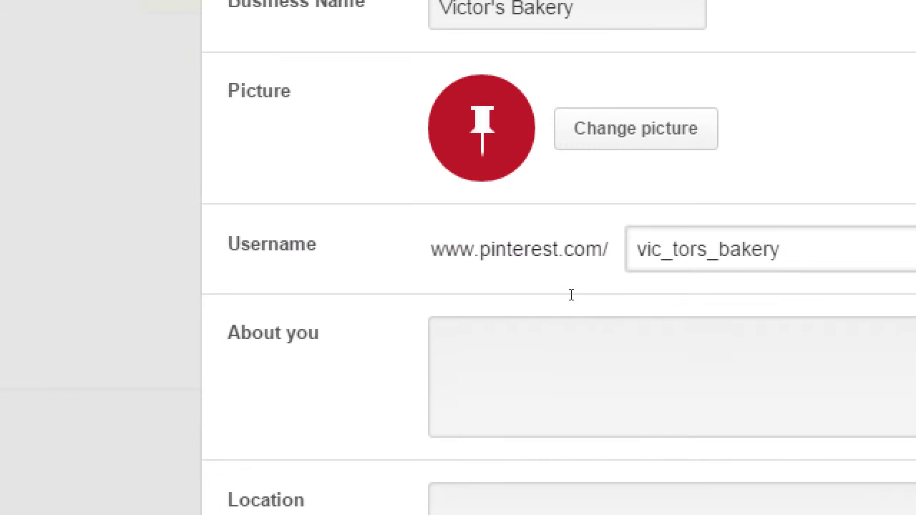
{"action": "key", "text": "ctrl+a"}
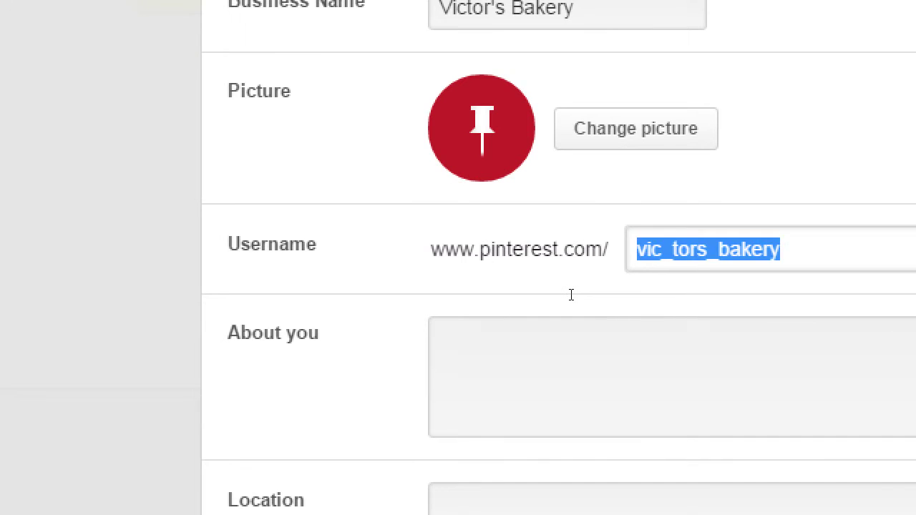
{"action": "type", "text": "myvictorsbaker"}
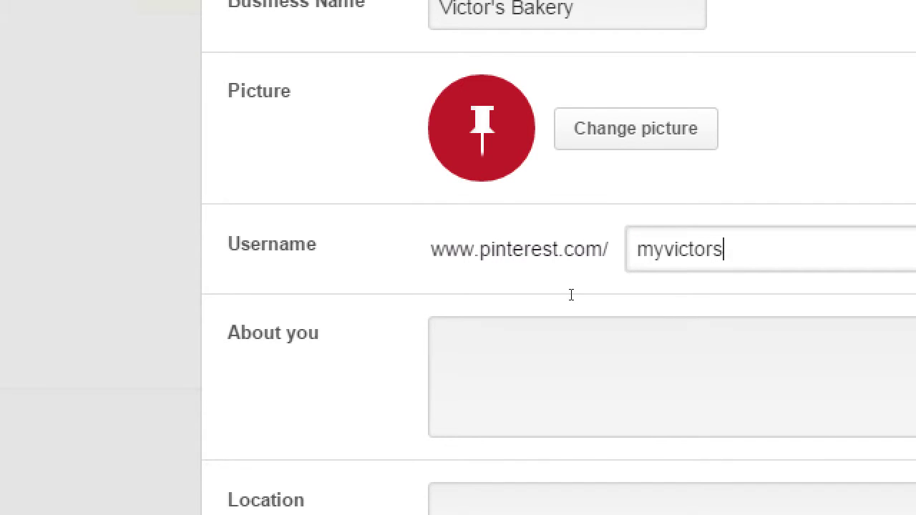
{"action": "type", "text": "y"}
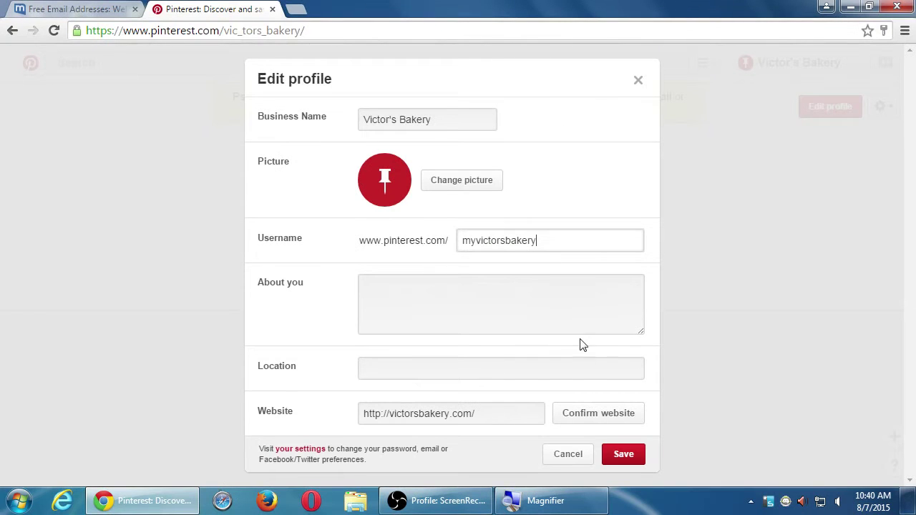
{"action": "left_click", "coordinate": [617, 453]}
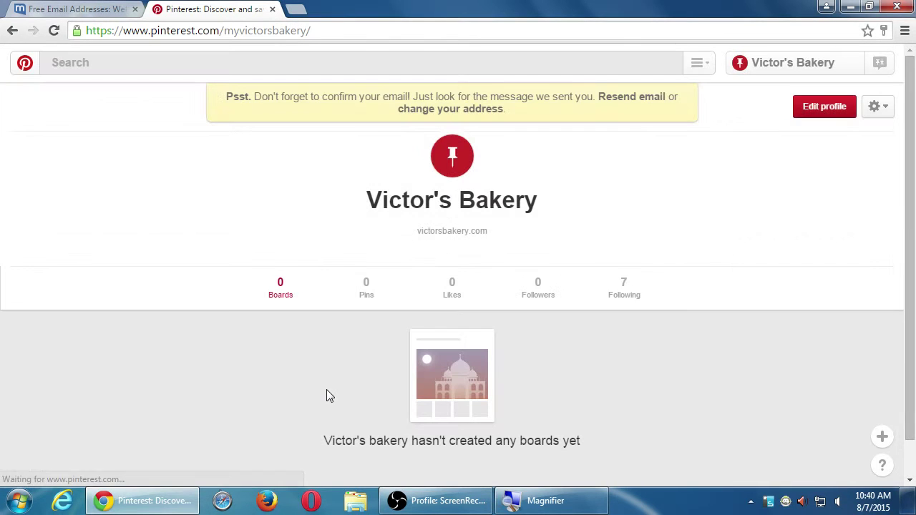
{"action": "left_click", "coordinate": [825, 112]}
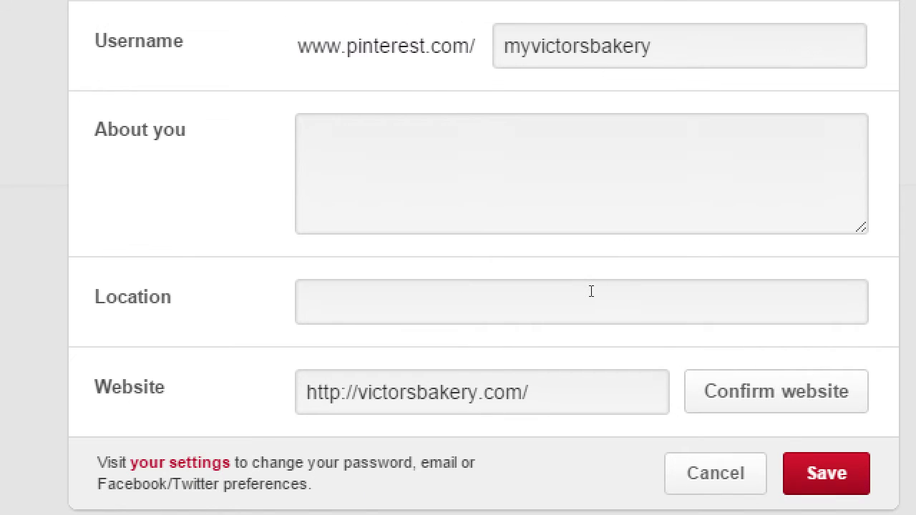
Enter the About you bio 'Family-owned bakery in Eastlake, California, specializing in old-world recipes with a healthy twist.'.
{"action": "key", "text": "Tab"}
{"action": "type", "text": "Family[-"}
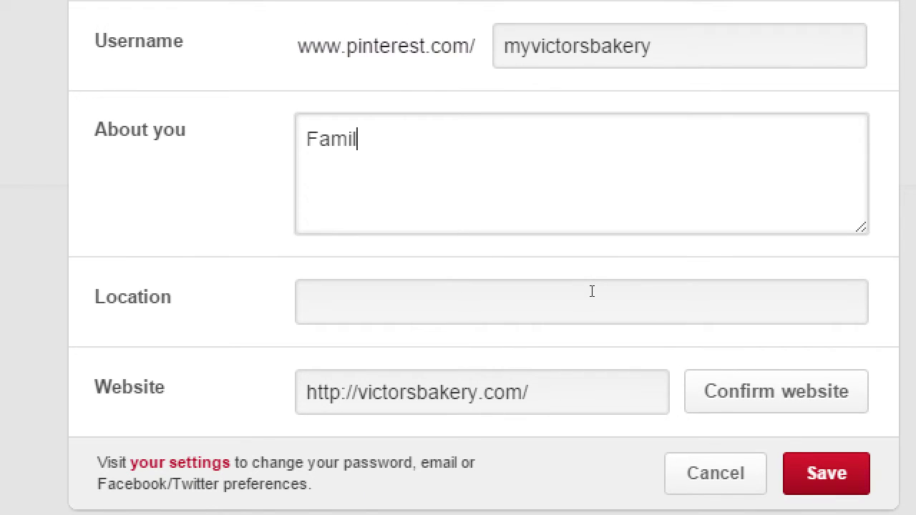
{"action": "key", "text": "BackSpace"}
{"action": "key", "text": "BackSpace"}
{"action": "type", "text": "-ow"}
{"action": "key", "text": "BackSpace"}
{"action": "type", "text": "owned ba"}
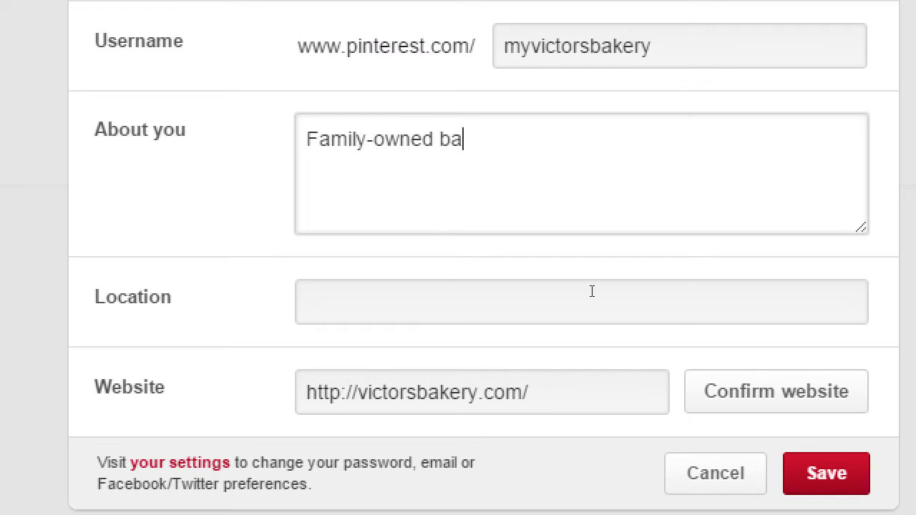
{"action": "type", "text": "kery in Eastla"}
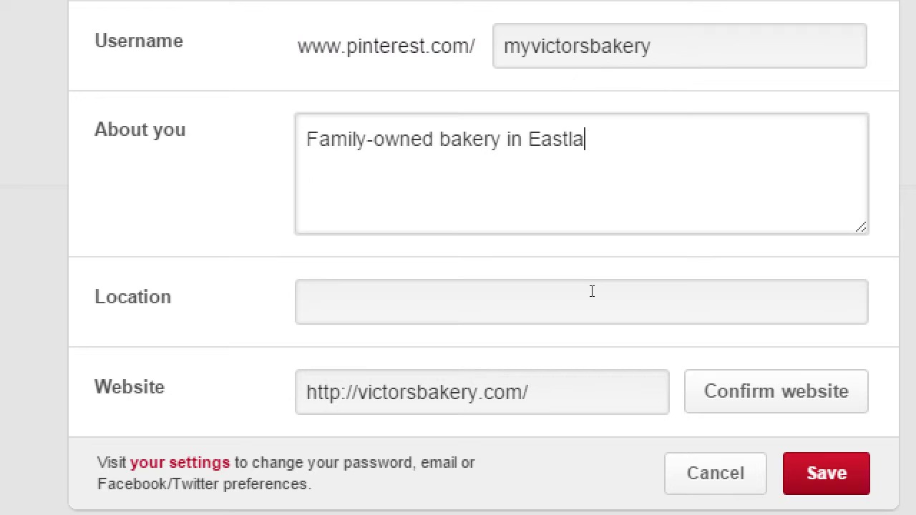
{"action": "type", "text": "ke, California"}
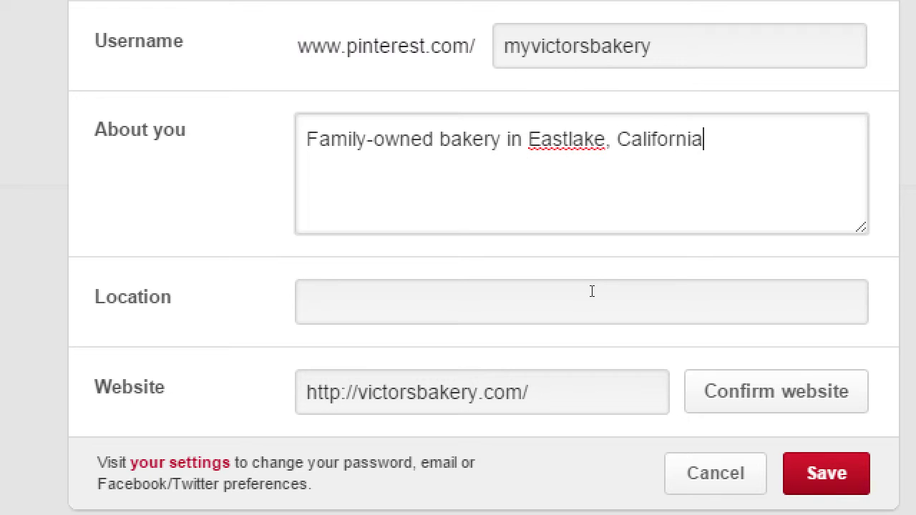
{"action": "type", "text": ", specializing in old-s"}
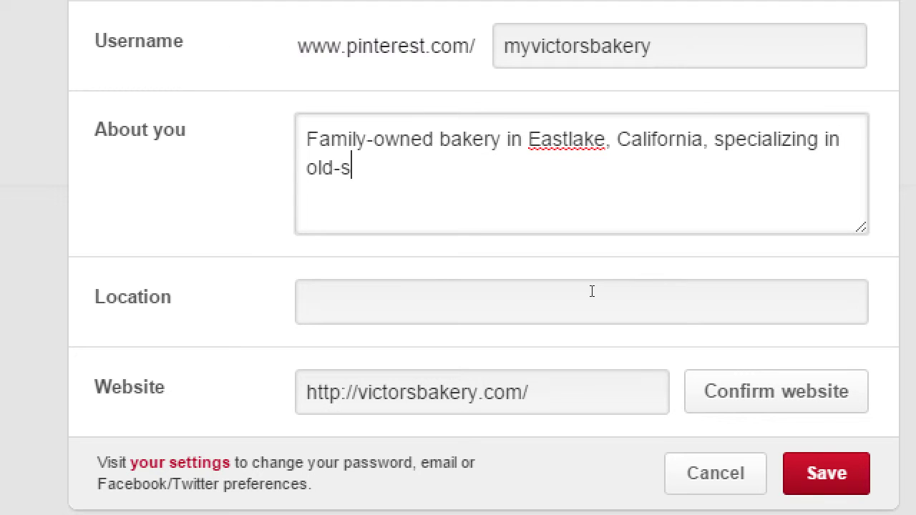
{"action": "key", "text": "BackSpace"}
{"action": "type", "text": "world"}
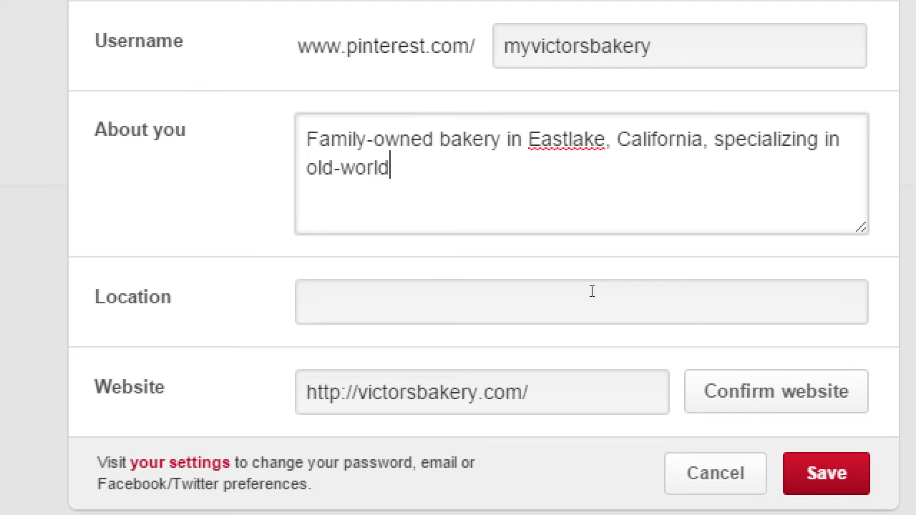
{"action": "type", "text": " recipes with a m"}
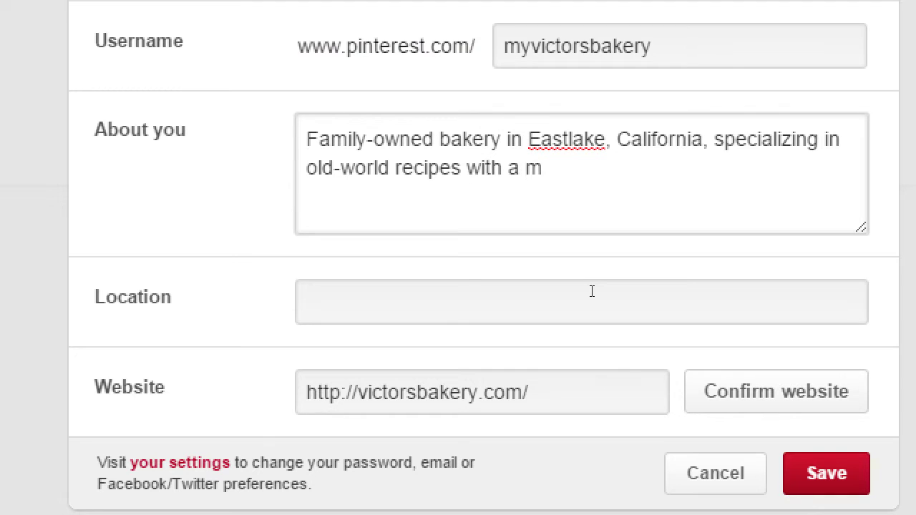
{"action": "key", "text": "BackSpace"}
{"action": "type", "text": "health"}
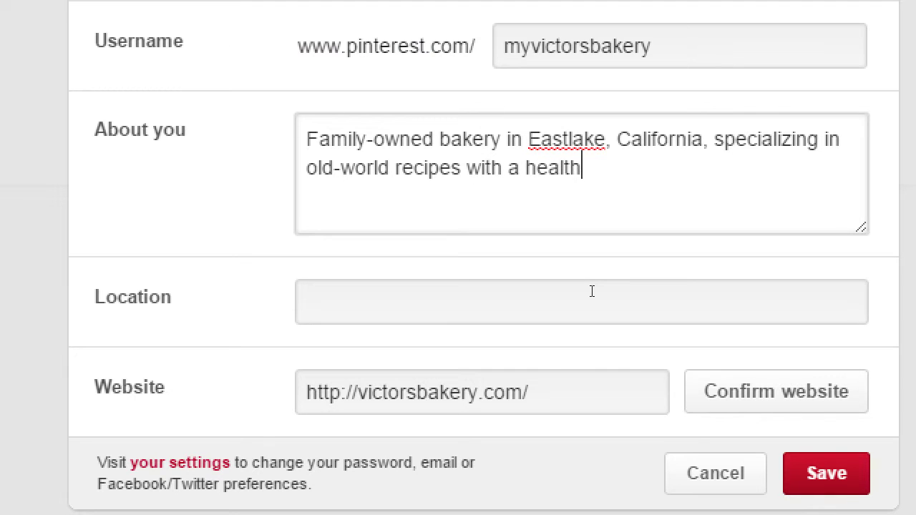
{"action": "type", "text": "y twist."}
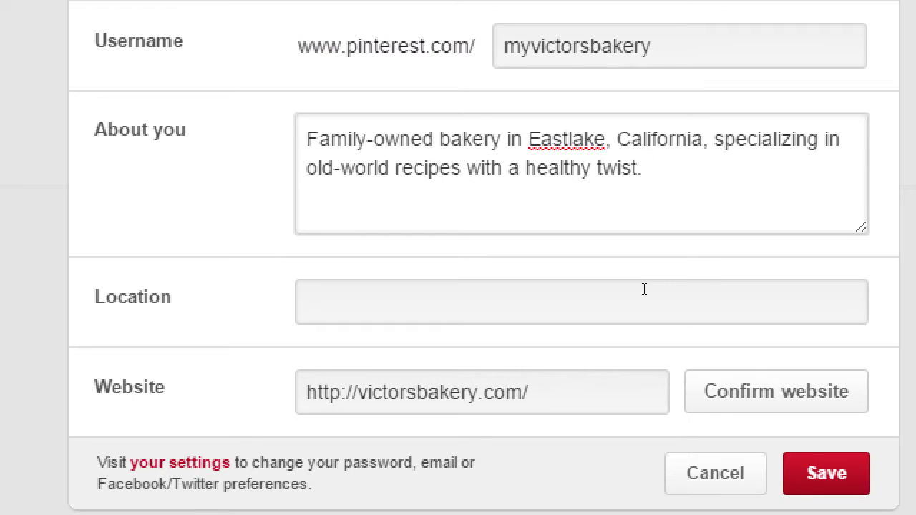
{"action": "key", "text": "ctrl+a"}
{"action": "key", "text": "ctrl+c"}
{"action": "key", "text": "Right"}
{"action": "key", "text": "ctrl+v"}
{"action": "key", "text": "ctrl+v"}
{"action": "key", "text": "ctrl+v"}
{"action": "key", "text": "ctrl+v"}
{"action": "key", "text": "ctrl+v"}
{"action": "key", "text": "ctrl+v"}
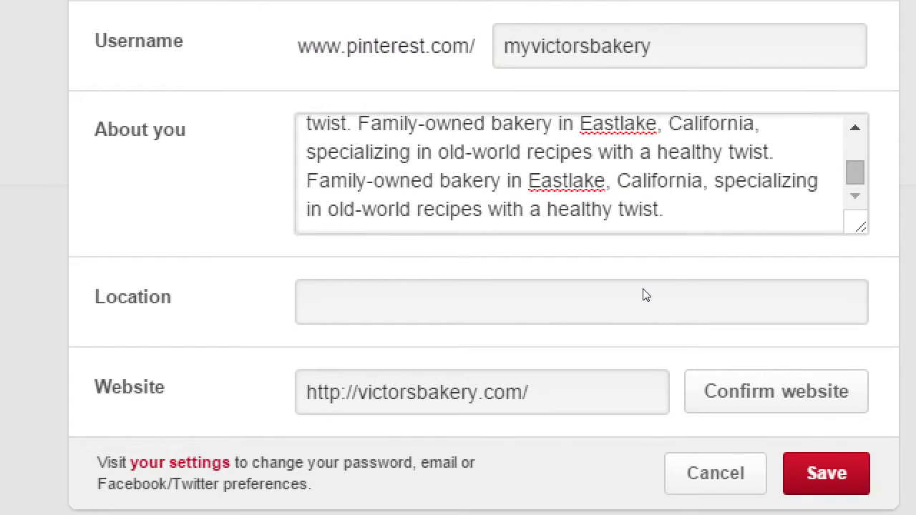
{"action": "left_click", "coordinate": [618, 465]}
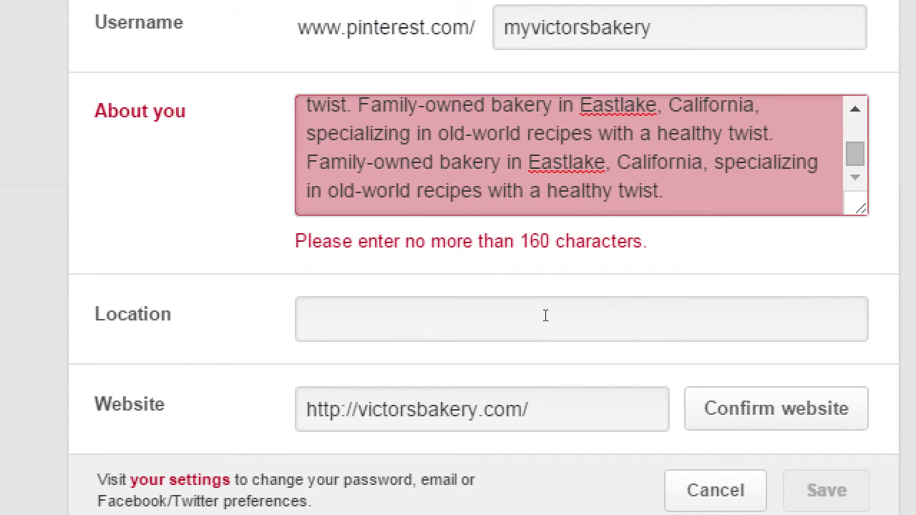
{"action": "key", "text": "ctrl+a"}
{"action": "key", "text": "ctrl+v"}
{"action": "key", "text": "shift+Tab"}
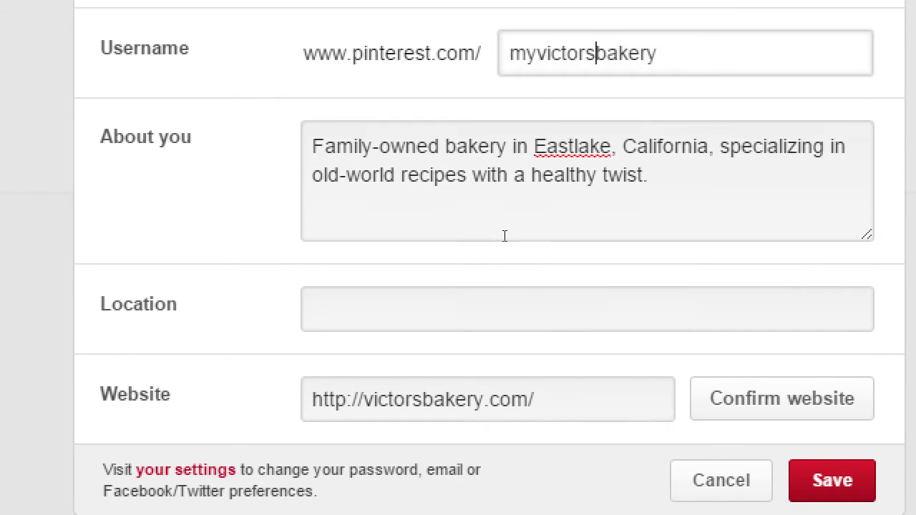
{"action": "type", "text": "pmdinteractive"}
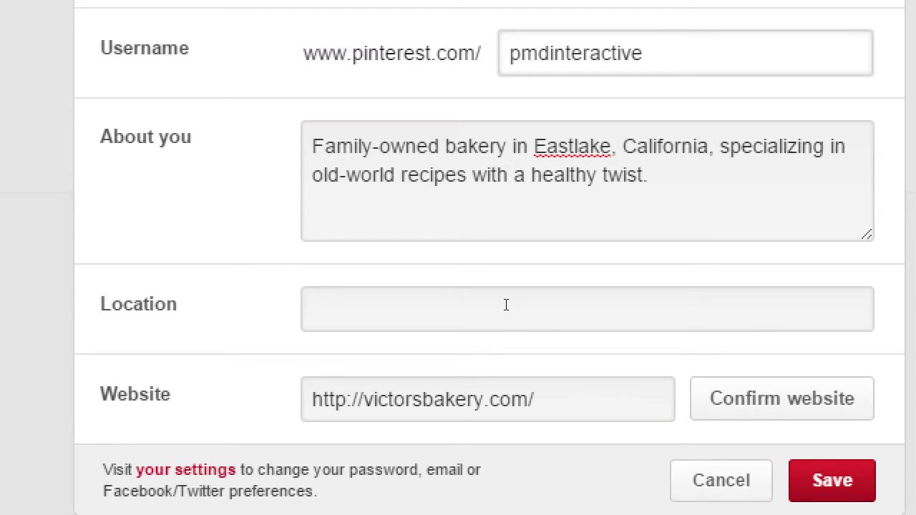
{"action": "key", "text": "ctrl+z"}
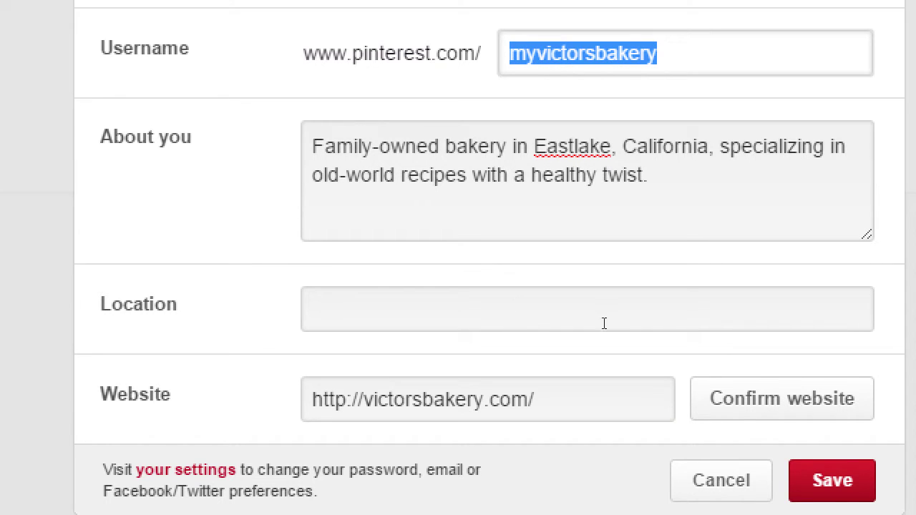
{"action": "key", "text": "Tab"}
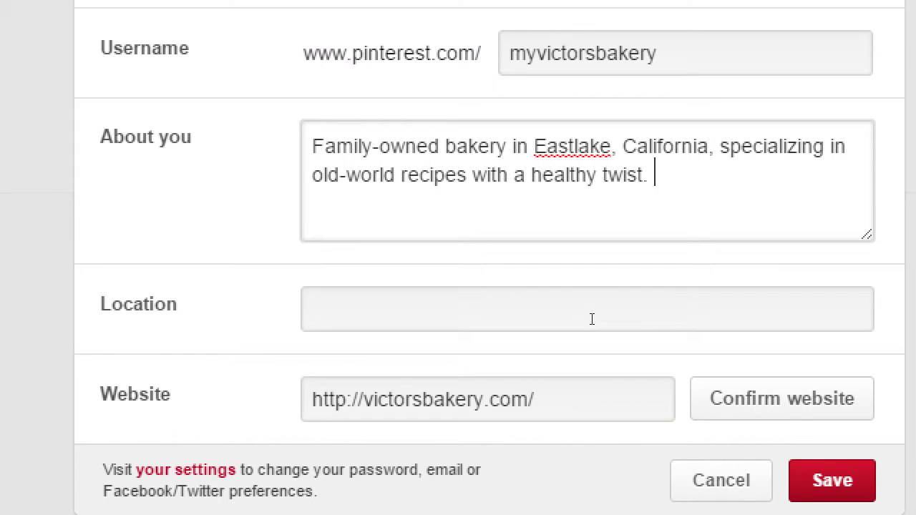
Set the Location to 'San Diego, CA' and bring up the Confirm website instructions.
{"action": "left_click", "coordinate": [593, 319]}
{"action": "type", "text": "san dieg"}
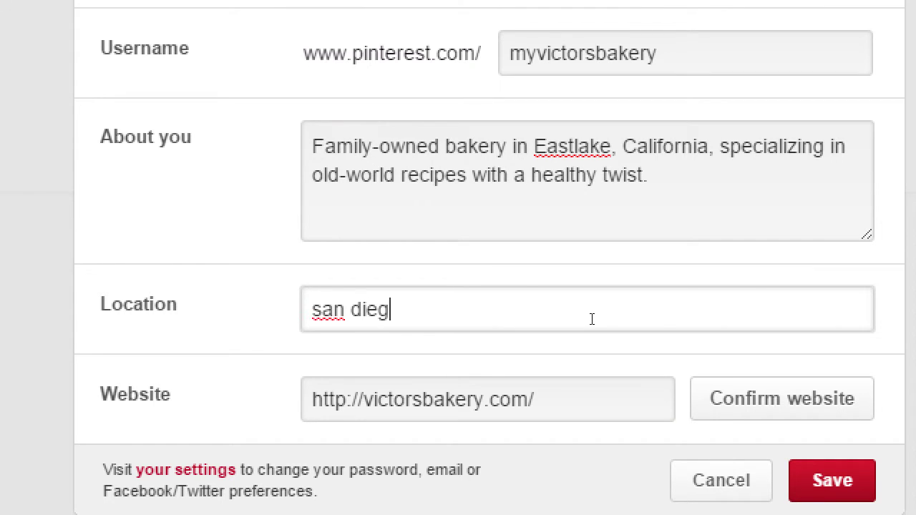
{"action": "type", "text": "o"}
{"action": "key", "text": "ctrl+a"}
{"action": "type", "text": "S"}
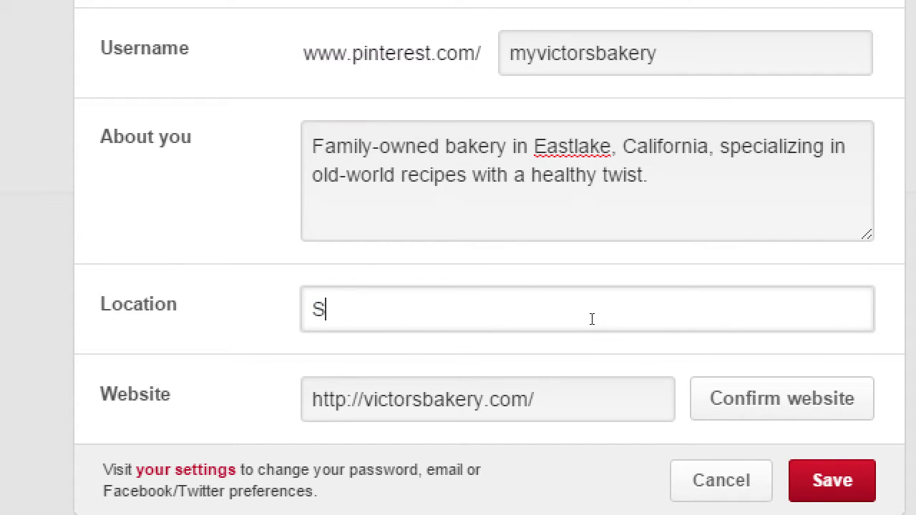
{"action": "type", "text": "an Diego, CA"}
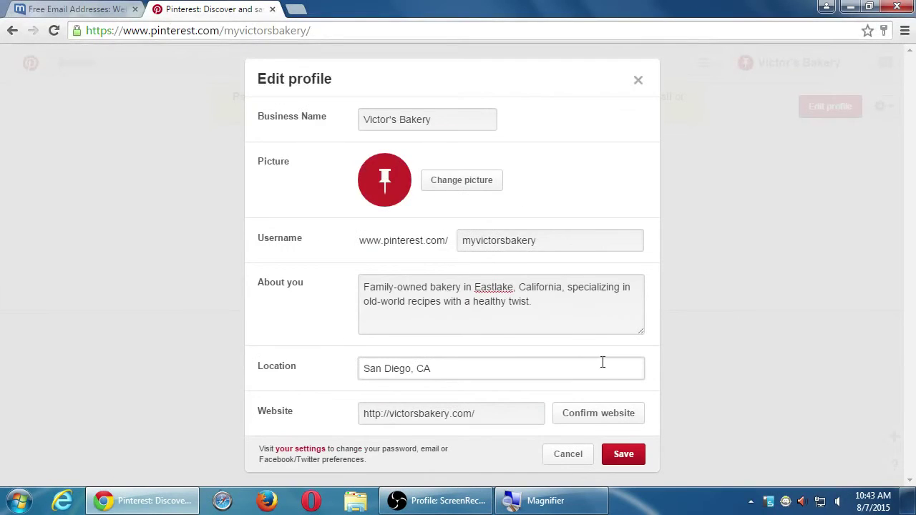
{"action": "left_click", "coordinate": [811, 400]}
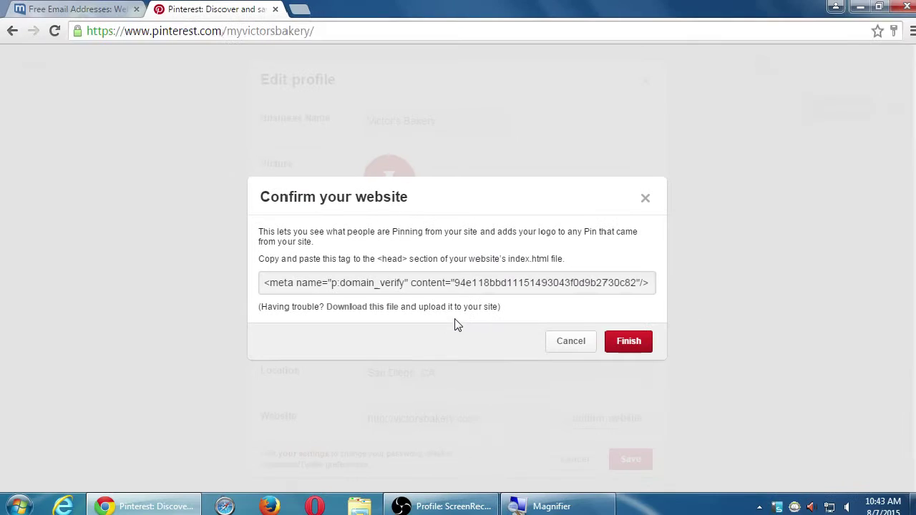
Cancel the Confirm your website dialog and save the edited profile.
{"action": "left_click", "coordinate": [565, 338]}
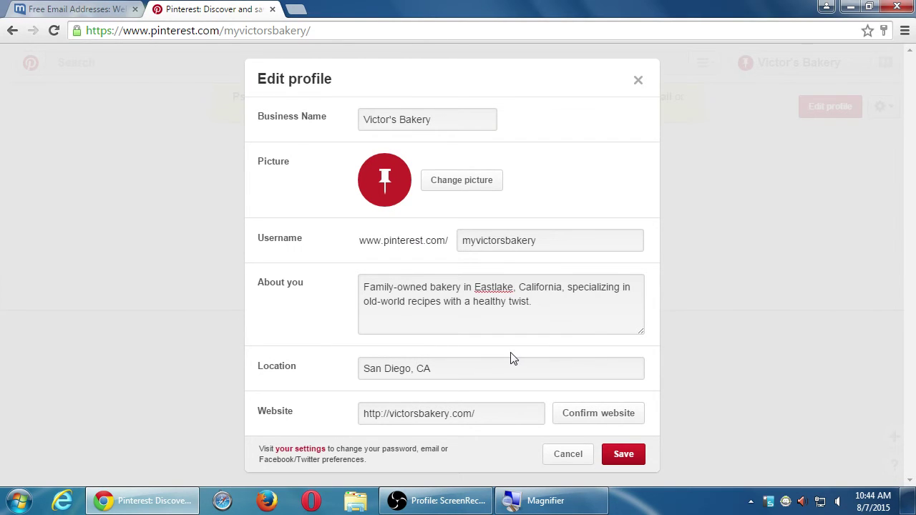
{"action": "left_click", "coordinate": [619, 454]}
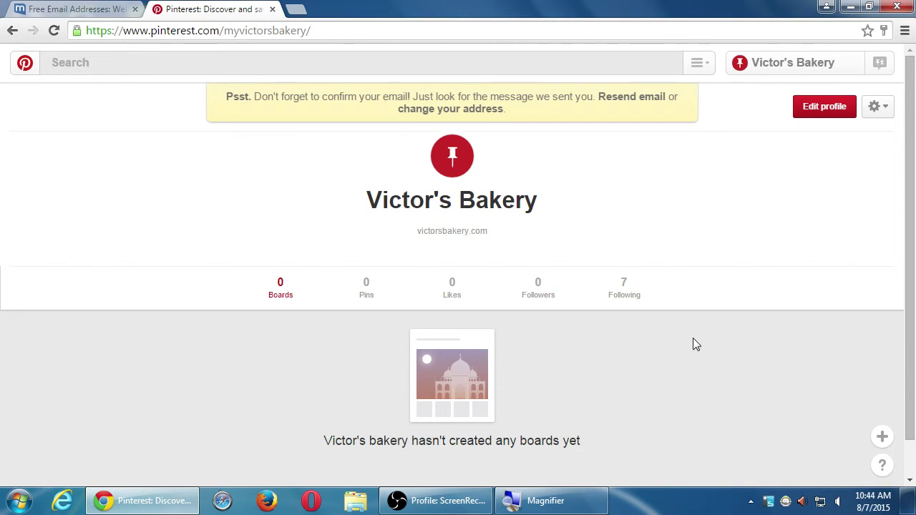
In Edit profile, replace the San Diego, CA location with the bakery's full street address.
{"action": "left_click", "coordinate": [818, 107]}
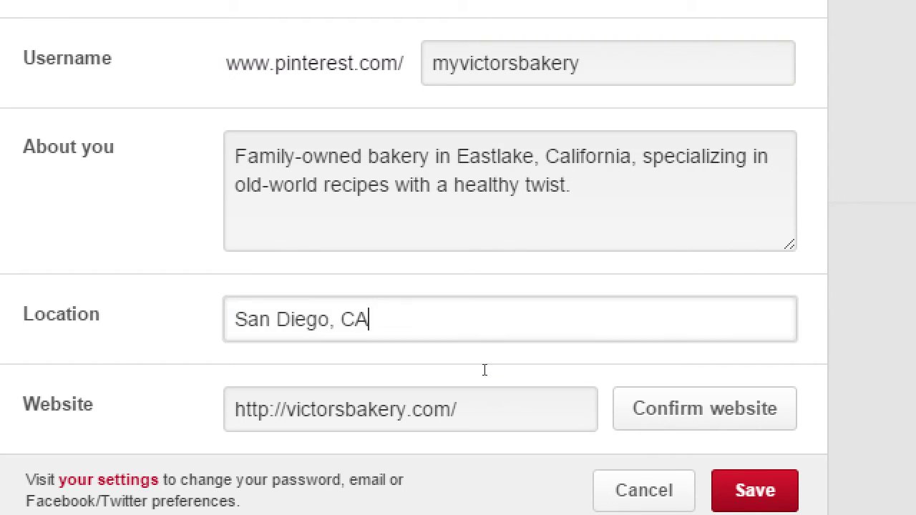
{"action": "triple_click", "coordinate": [272, 337]}
{"action": "type", "text": "Ca"}
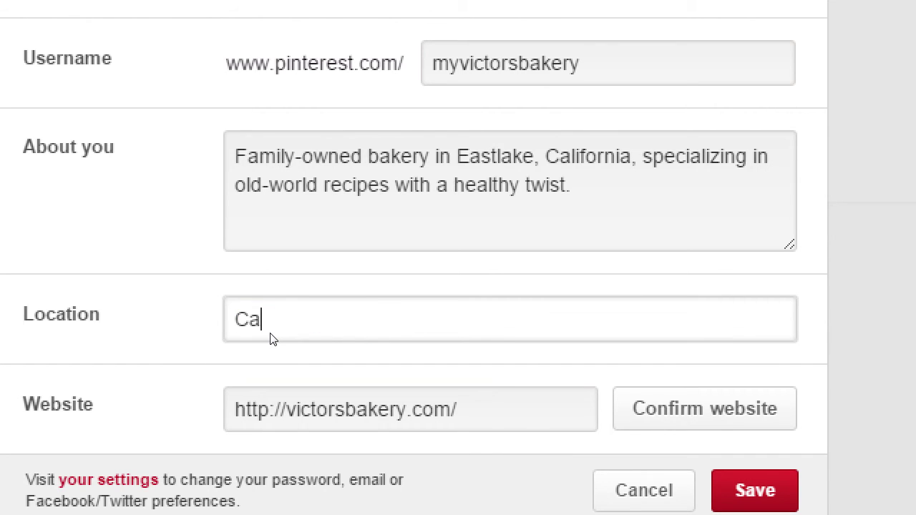
{"action": "type", "text": "lifornia"}
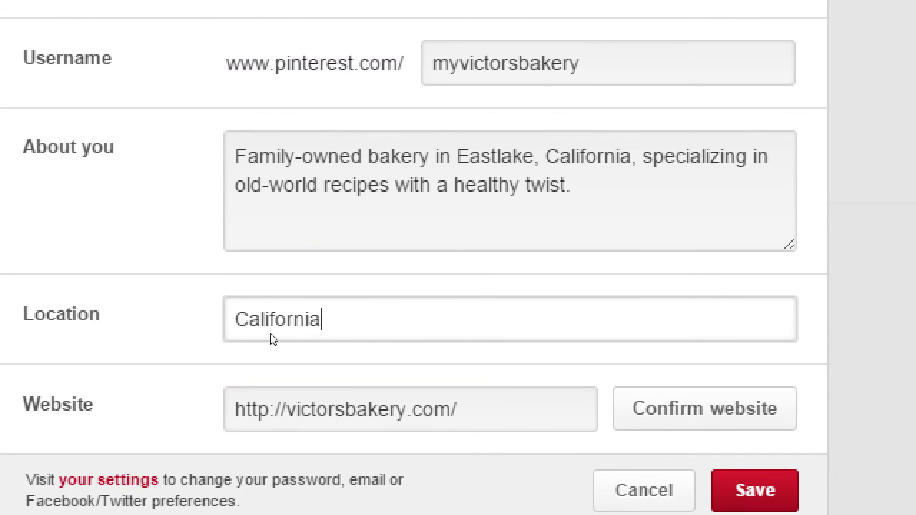
{"action": "triple_click", "coordinate": [272, 339]}
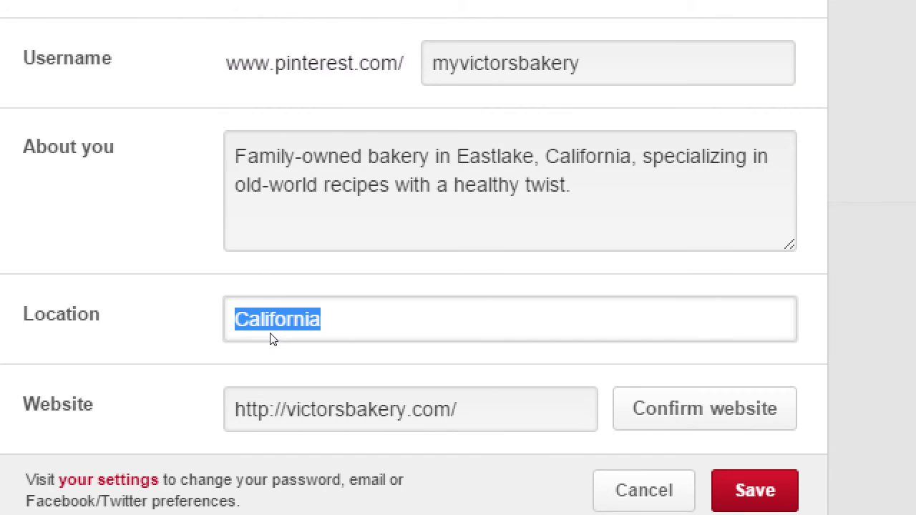
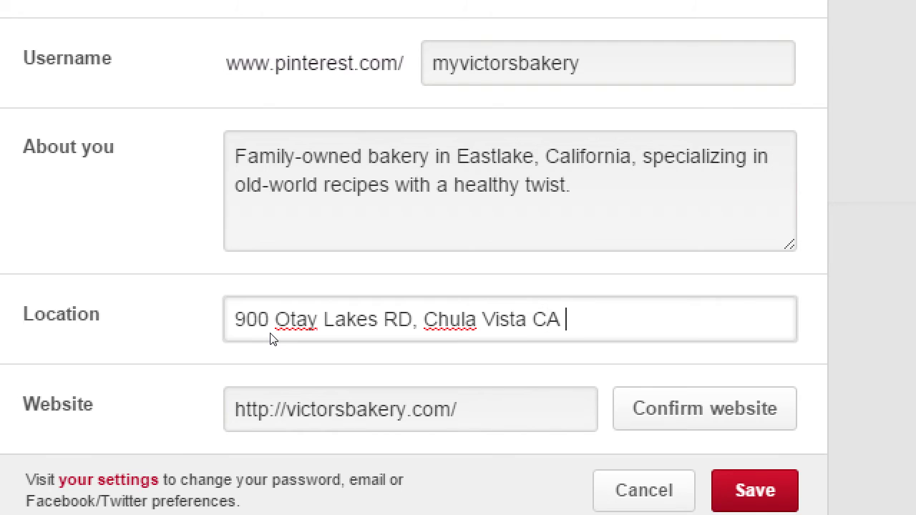
Change the city in the address to Eastlake and save the profile.
{"action": "key", "text": "ctrl+Left"}
{"action": "key", "text": "ctrl+Left"}
{"action": "key", "text": "ctrl+Left"}
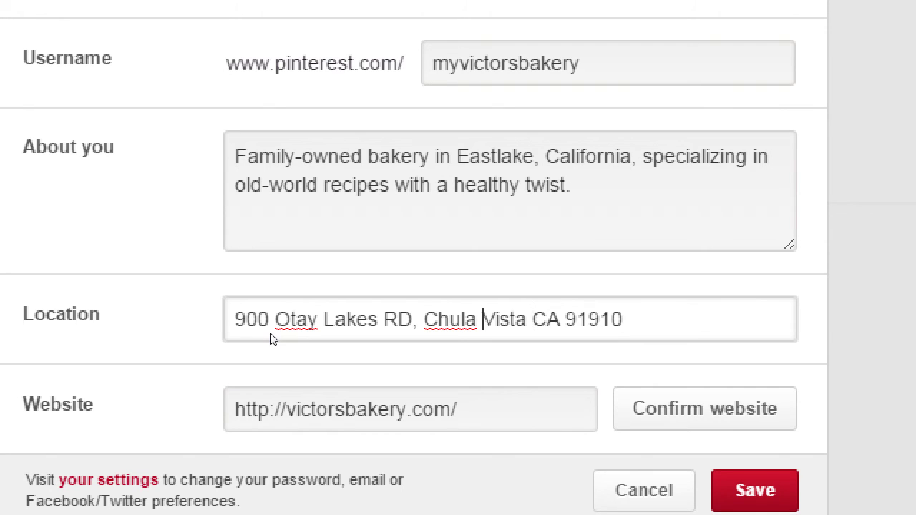
{"action": "key", "text": "Right"}
{"action": "key", "text": "Right"}
{"action": "key", "text": "Right"}
{"action": "key", "text": "Right"}
{"action": "key", "text": "Right"}
{"action": "key", "text": "ctrl+shift+Left"}
{"action": "key", "text": "ctrl+shift+Left"}
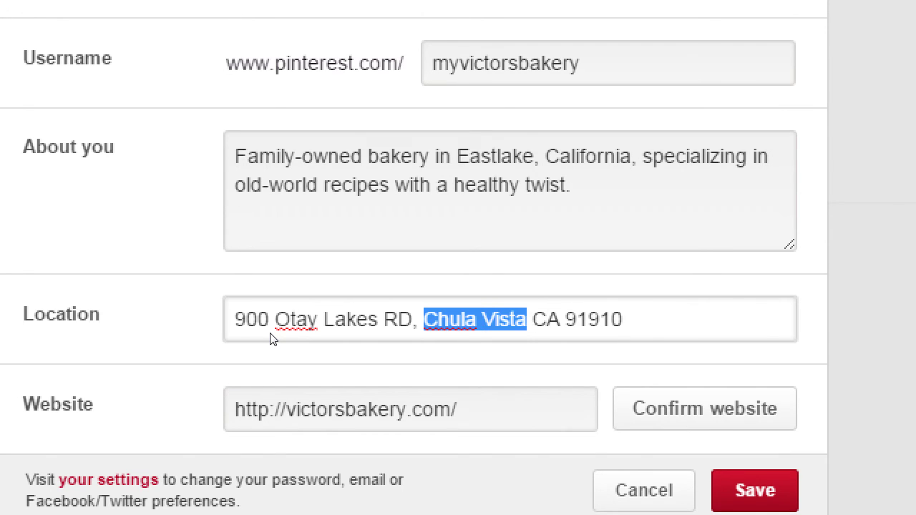
{"action": "type", "text": "Eastlake"}
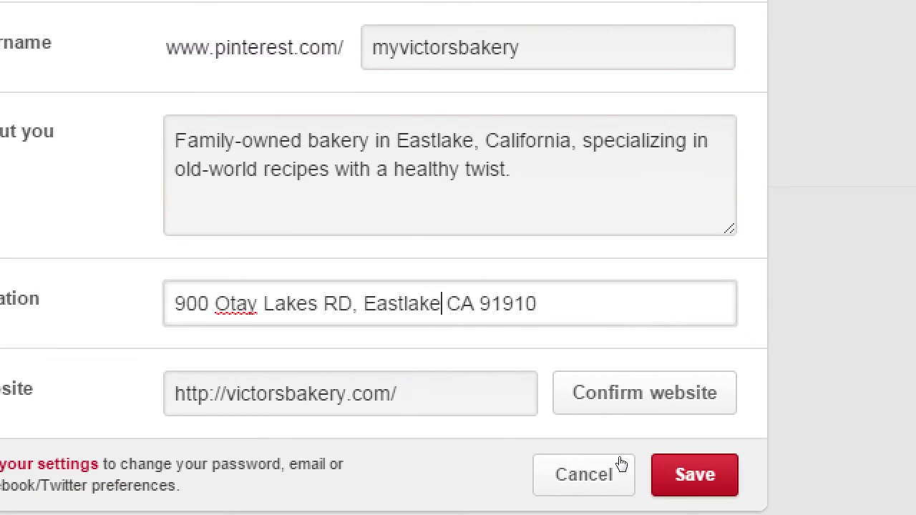
{"action": "key", "text": "Return"}
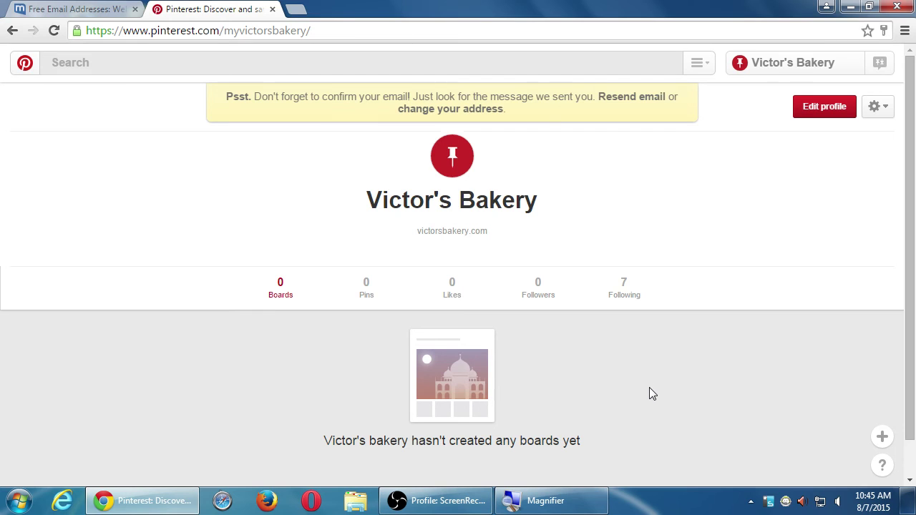
{"action": "left_click", "coordinate": [824, 113]}
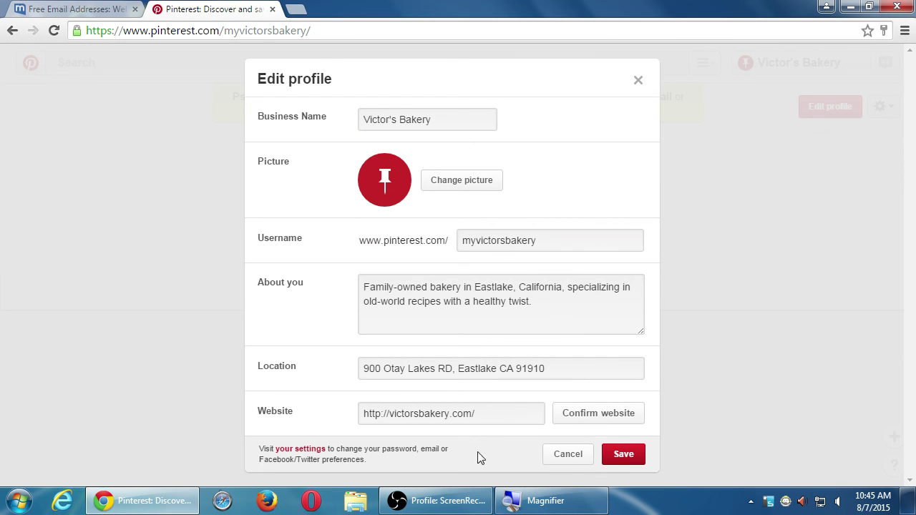
{"action": "left_click", "coordinate": [624, 454]}
{"action": "left_click", "coordinate": [460, 501]}
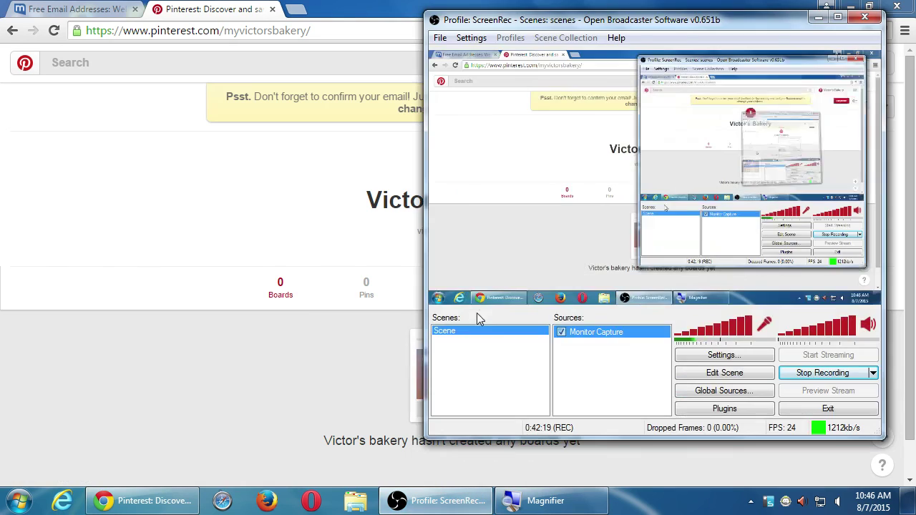